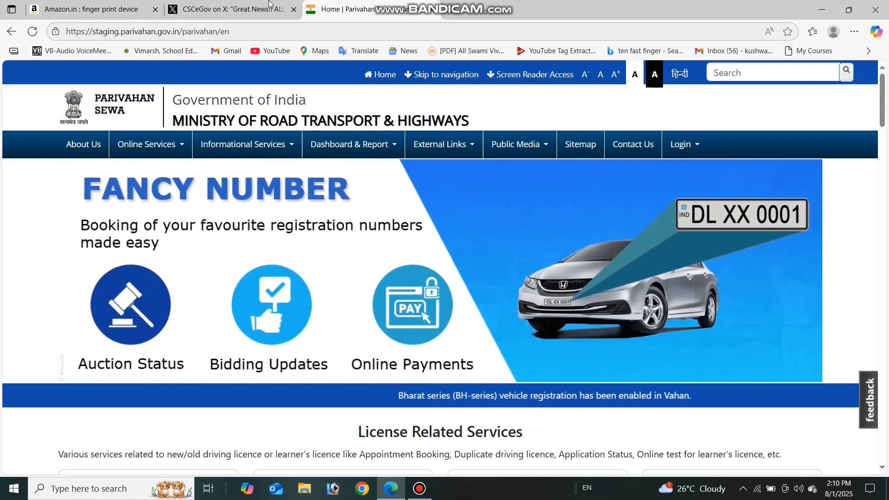
- Close the open Amazon, CSCeGov on X and Parivahan Sewa pages, keeping only a new blank browser tab
click(88, 9)
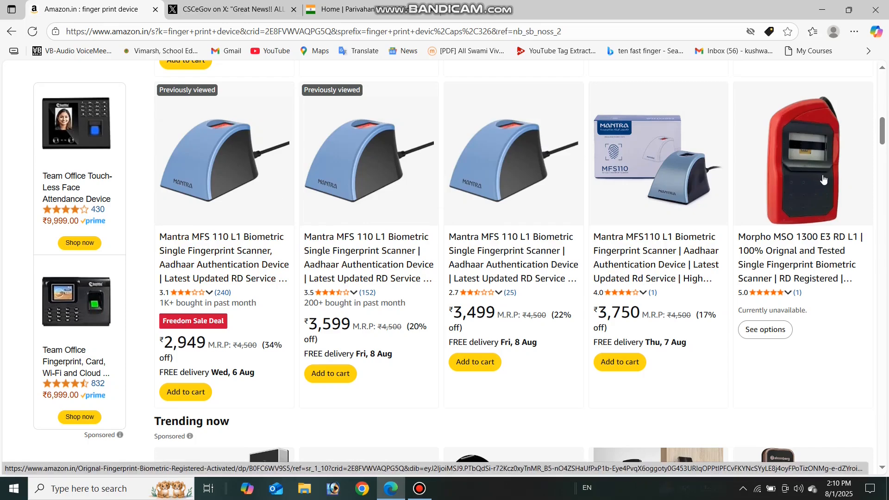
click(156, 9)
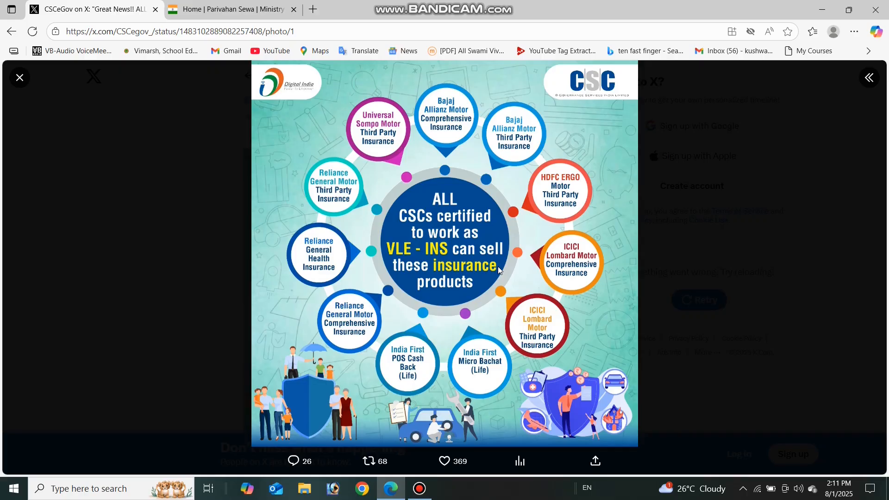
click(155, 9)
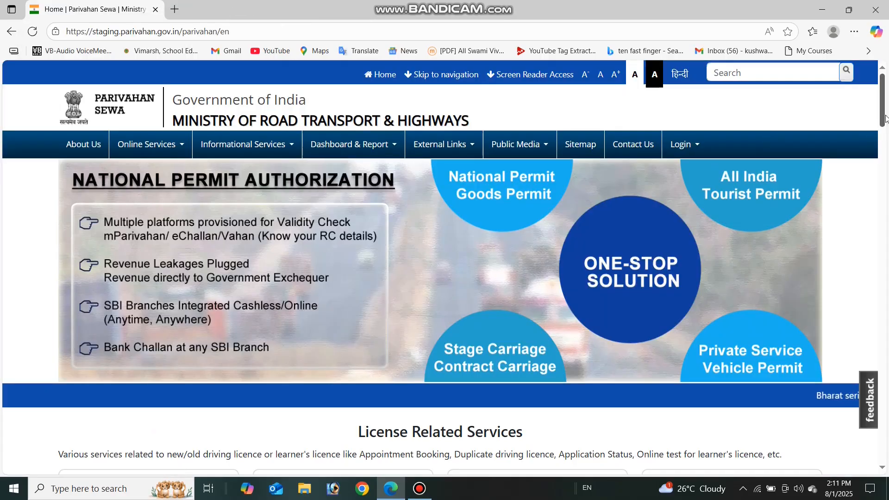
drag(882, 115, 870, 117)
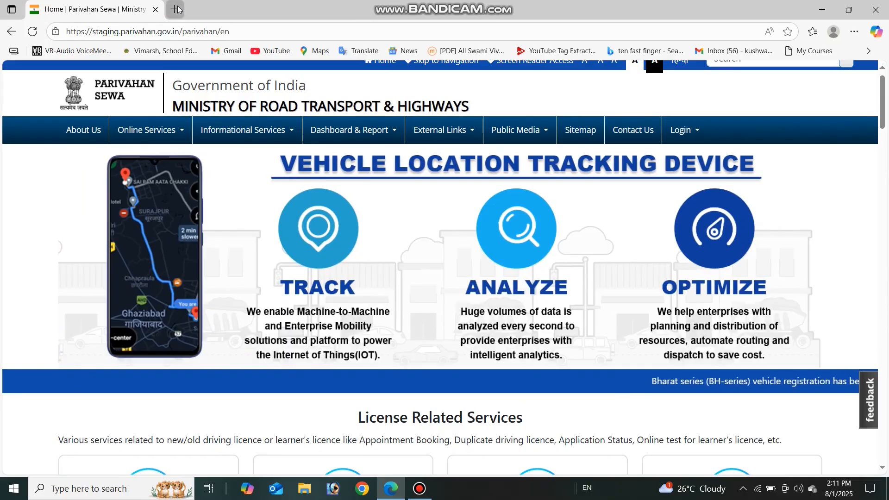
click(174, 10)
click(155, 9)
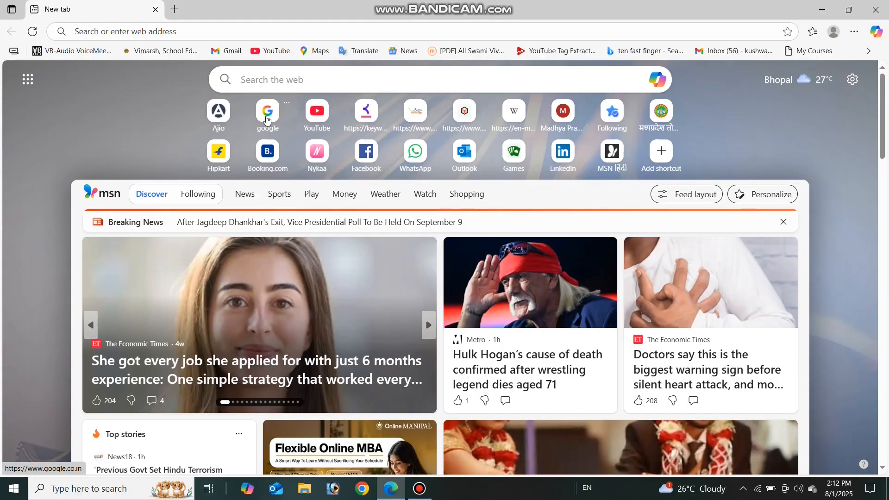
- Search Google for "parivahan" and open the Ministry of Road Transport & Highways site, dismissing its mobile number update notice
click(267, 120)
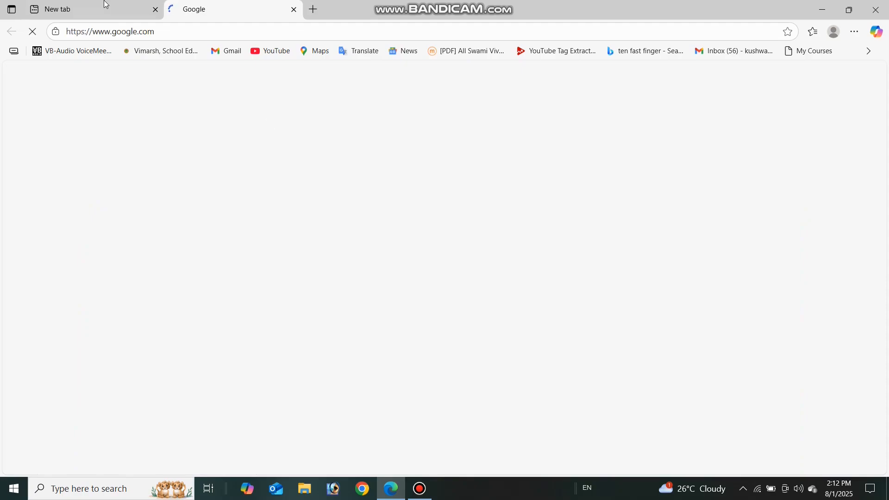
click(156, 9)
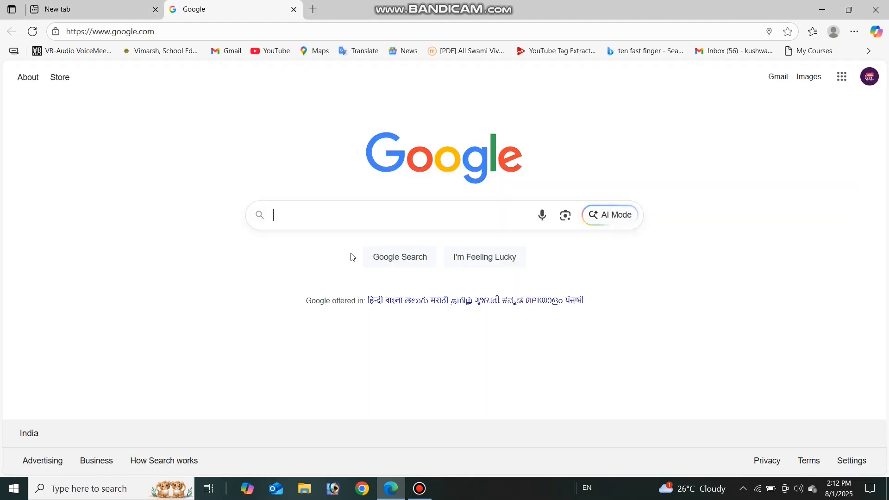
click(324, 225)
text(p)
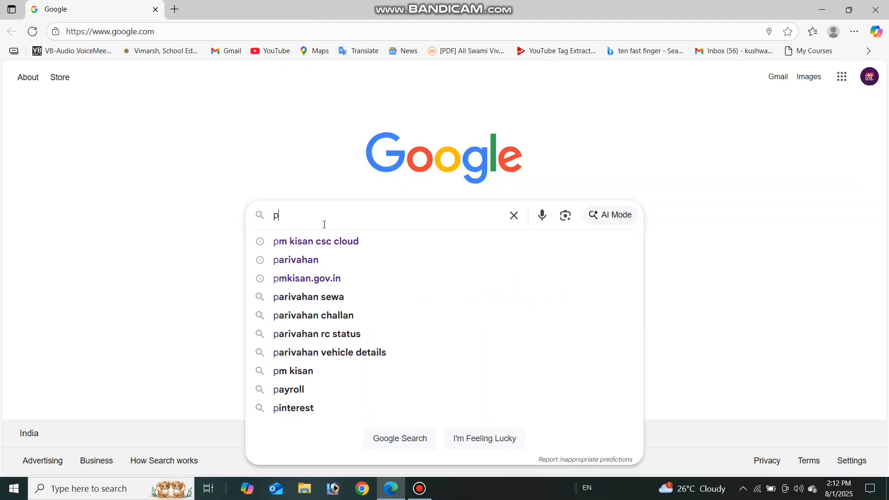
text(ar)
click(329, 241)
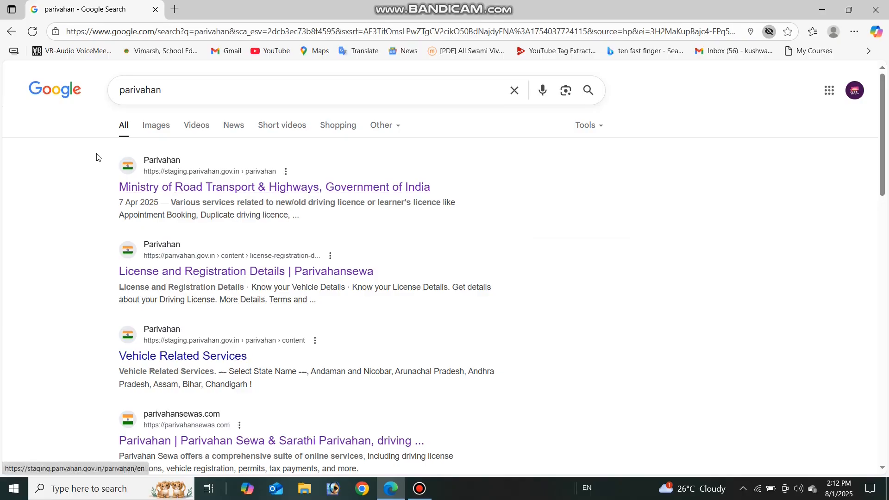
click(212, 190)
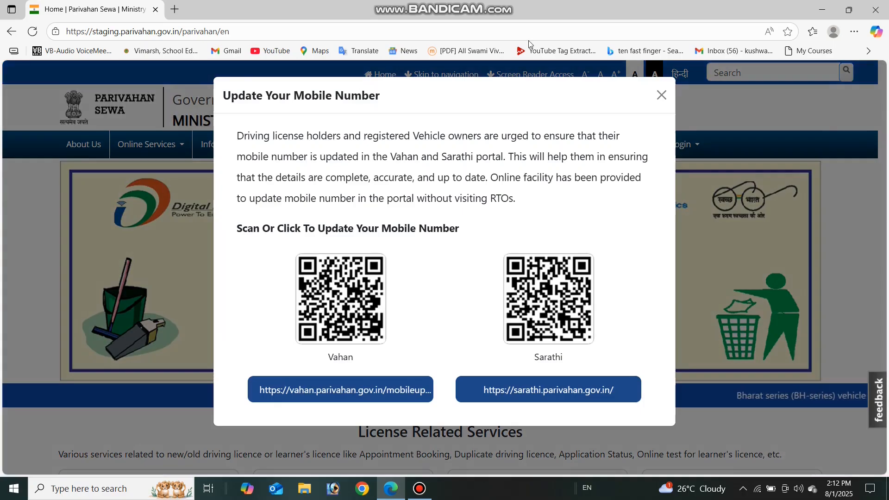
click(659, 96)
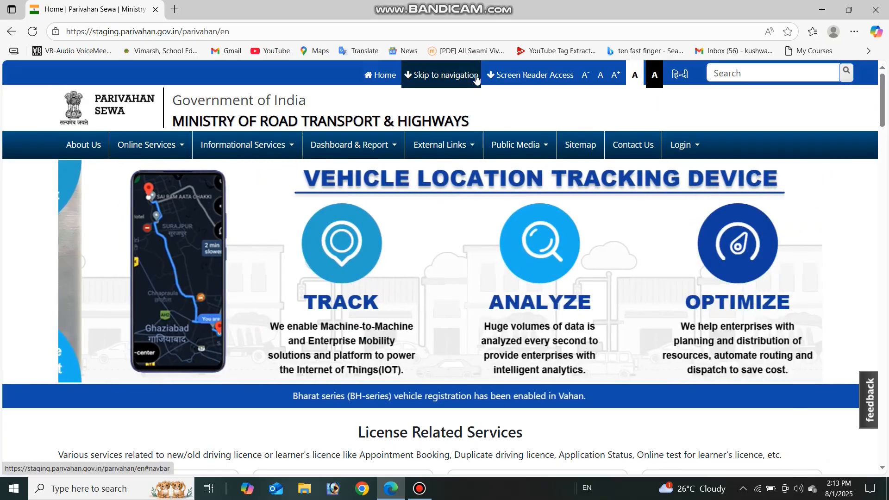
- Open the Driving License Related Services among the online services, for the state of Madhya Pradesh
mouse_move(153, 155)
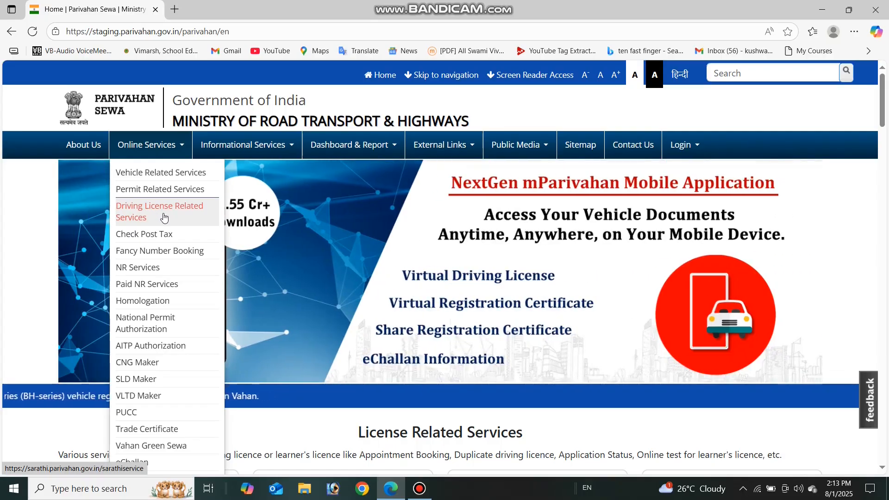
click(135, 144)
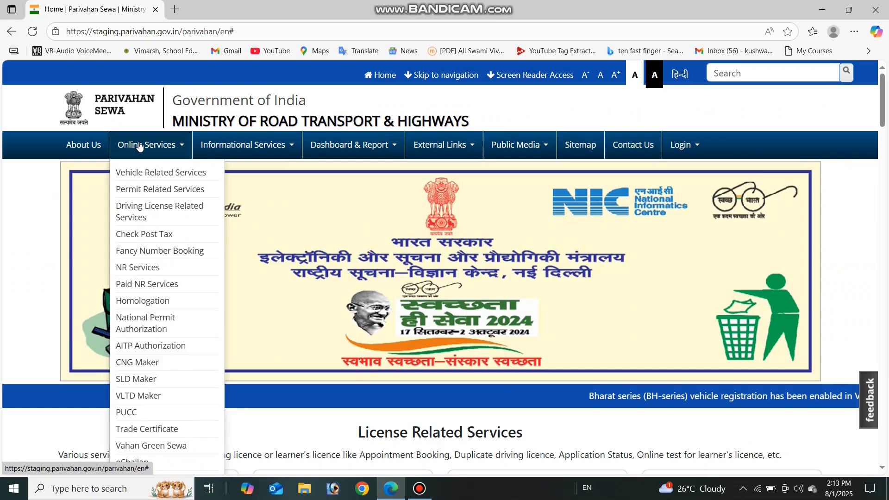
click(151, 213)
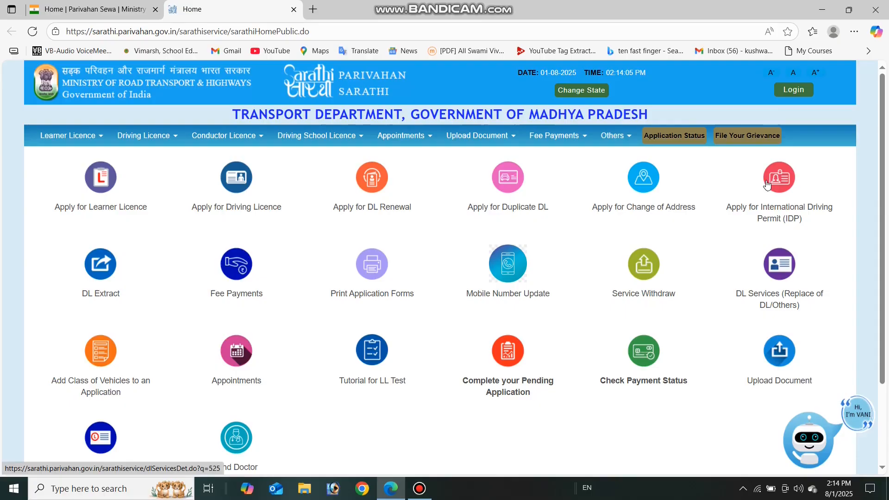
- Look through the available Sarathi licence services and start the Apply for Learner Licence service
scroll(797, 148, down, 3)
scroll(815, 120, up, 3)
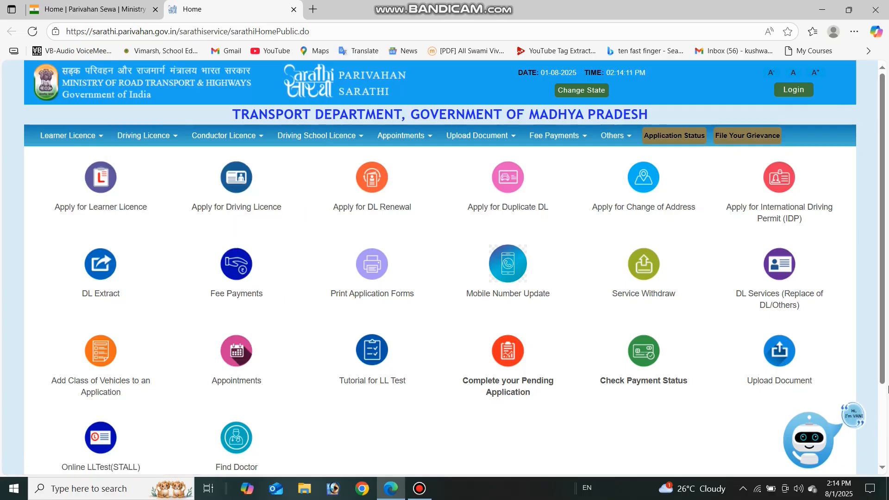
scroll(887, 368, down, 3)
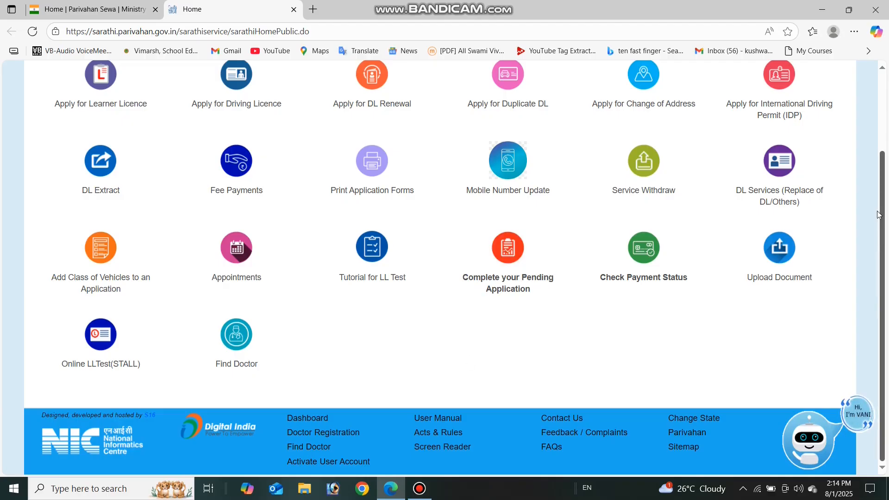
scroll(524, 330, up, 3)
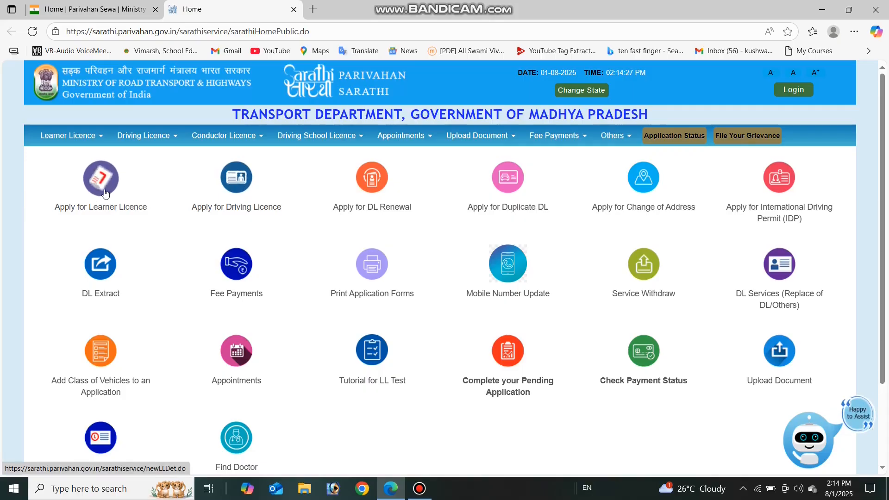
click(98, 189)
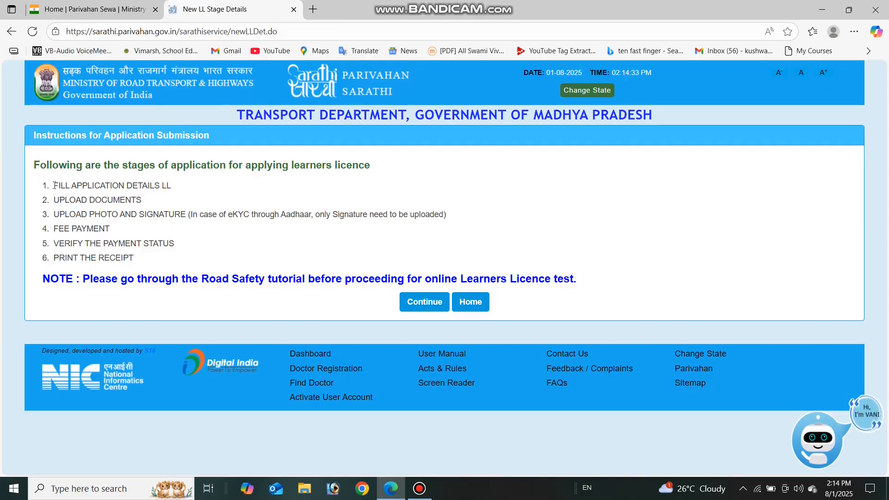
- Review the listed stages of the learner's licence application and continue to the application form
drag(52, 186, 170, 188)
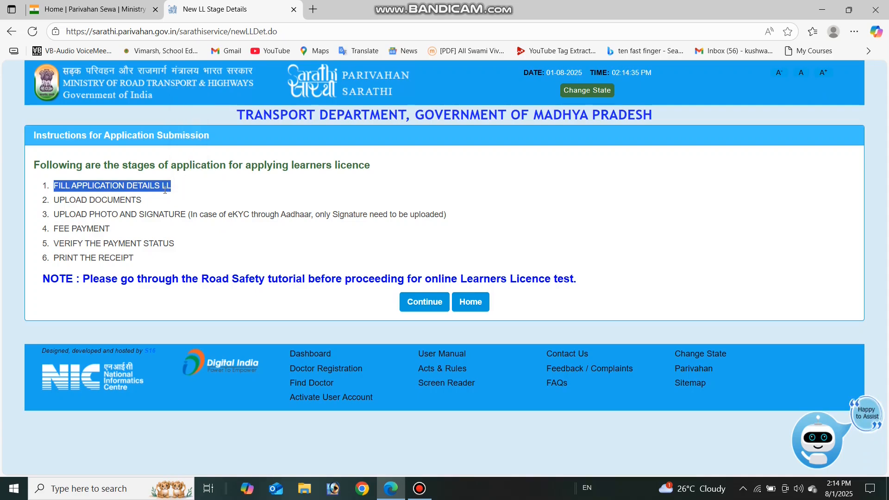
click(78, 214)
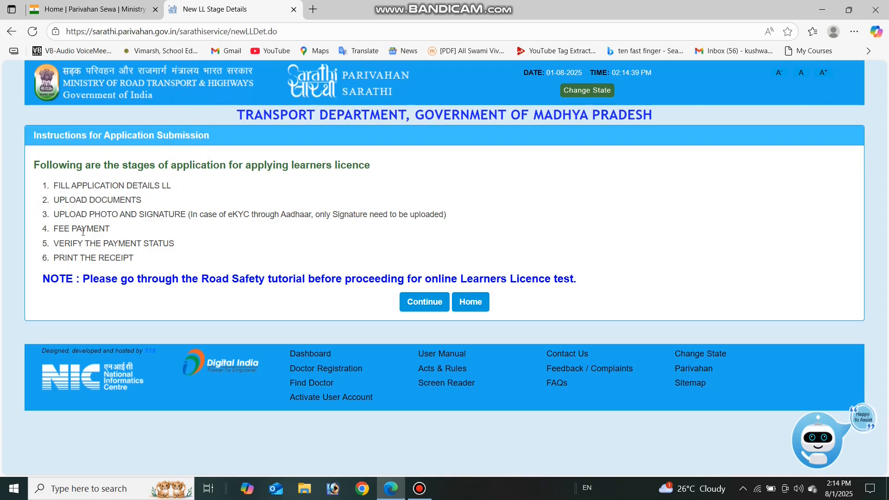
triple_click(75, 247)
click(200, 258)
drag(50, 258, 87, 258)
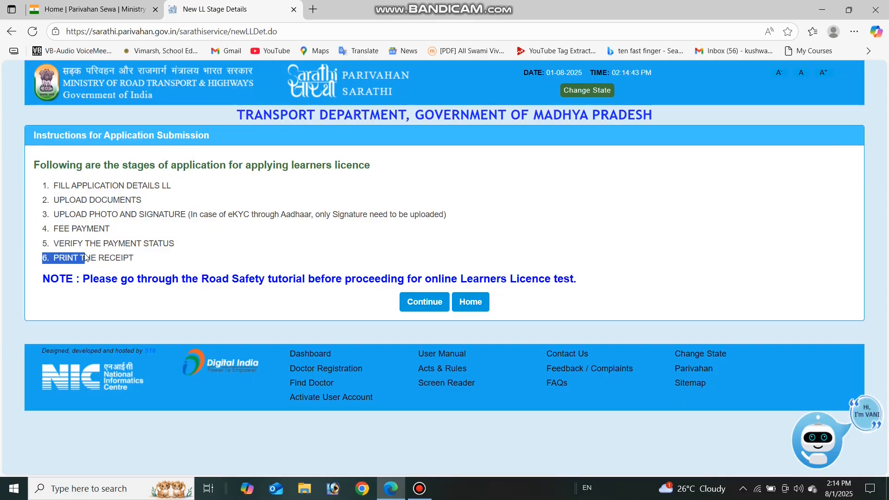
click(240, 254)
drag(43, 185, 291, 255)
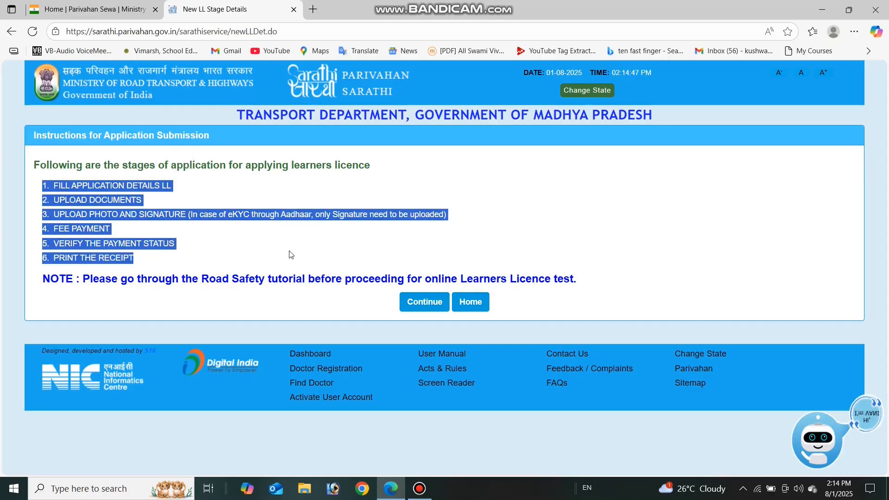
click(404, 310)
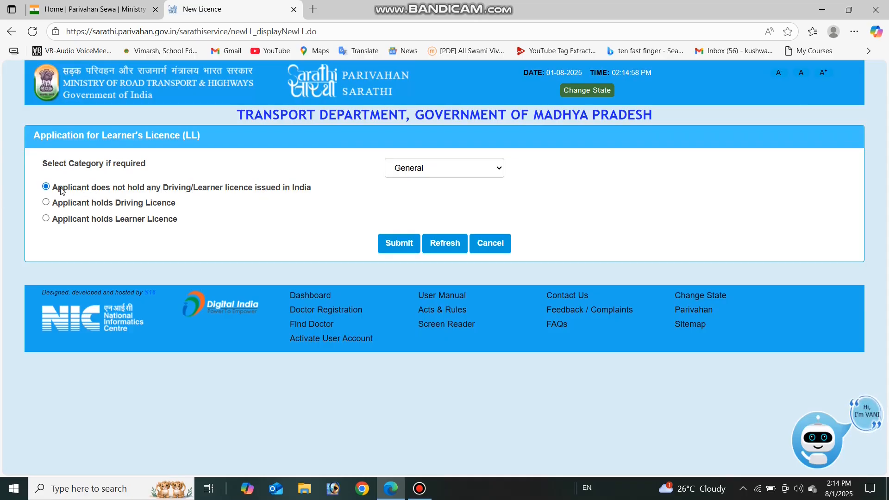
- Submit the applicant type as not holding any driving or learner licence issued in India, with the General category
drag(72, 190, 73, 190)
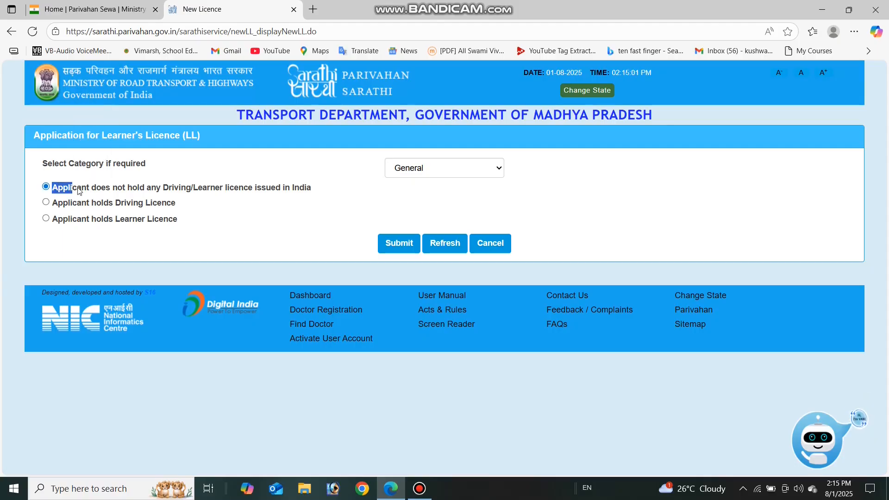
drag(59, 207, 178, 217)
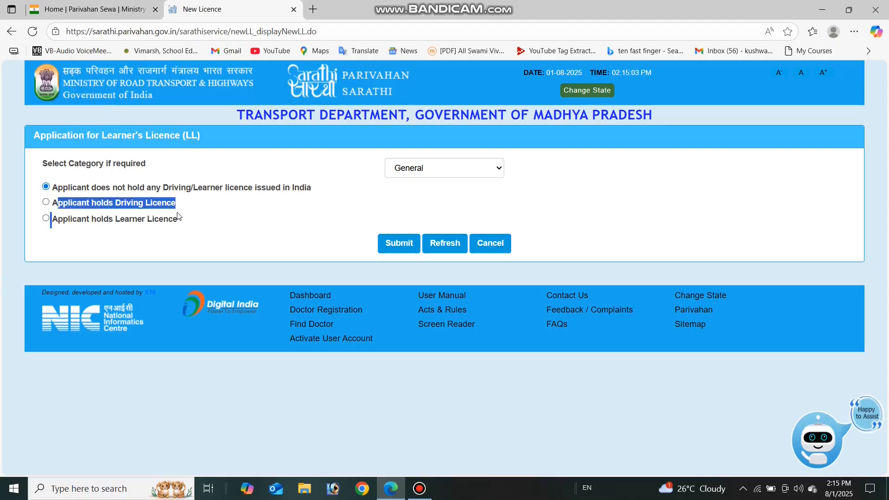
click(111, 226)
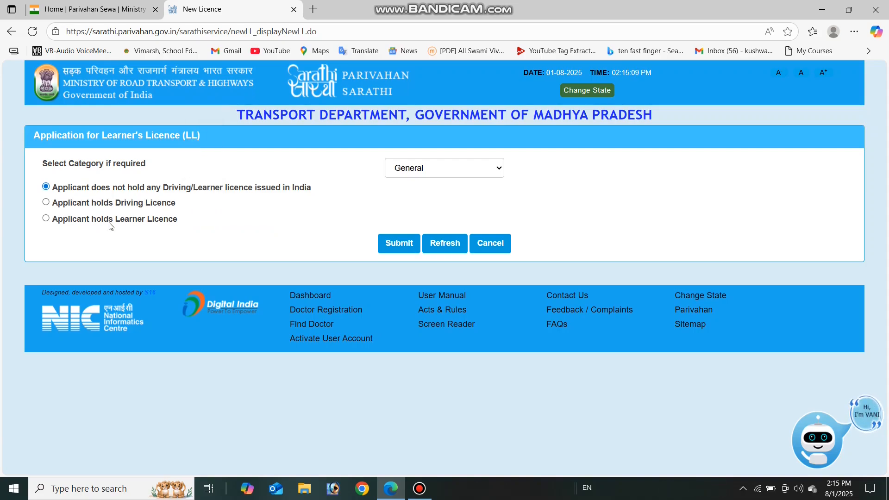
drag(57, 188, 234, 190)
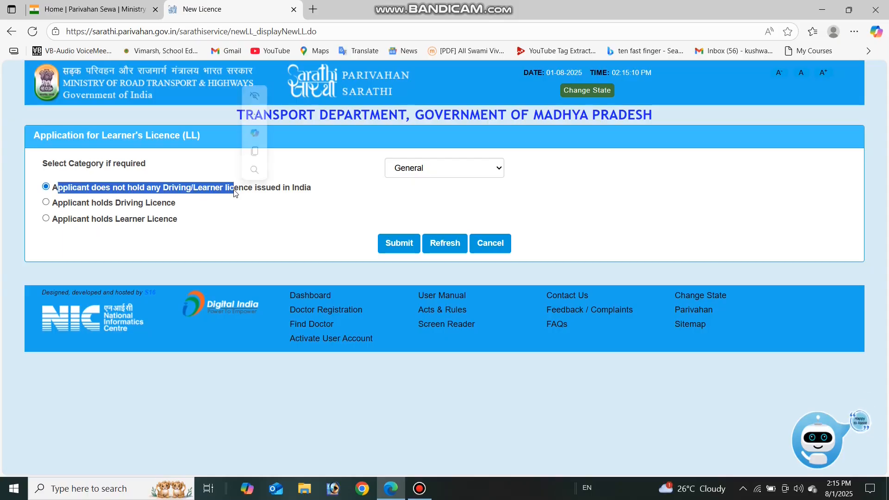
click(49, 185)
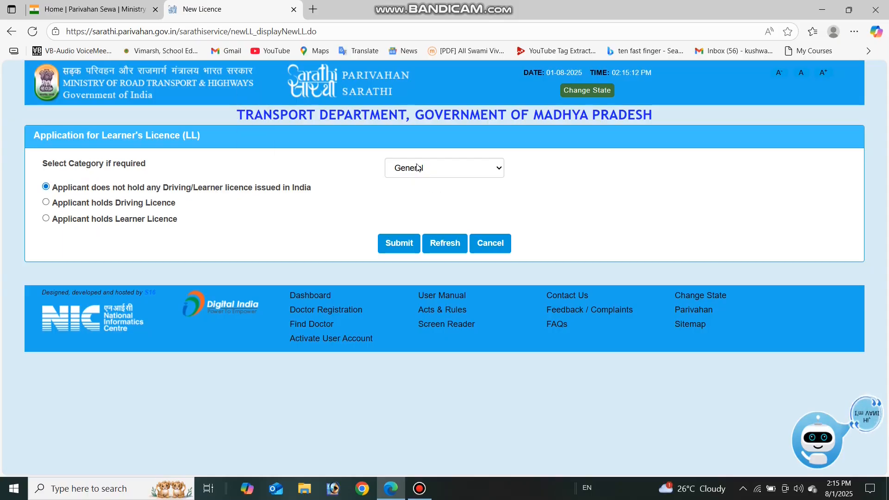
click(417, 167)
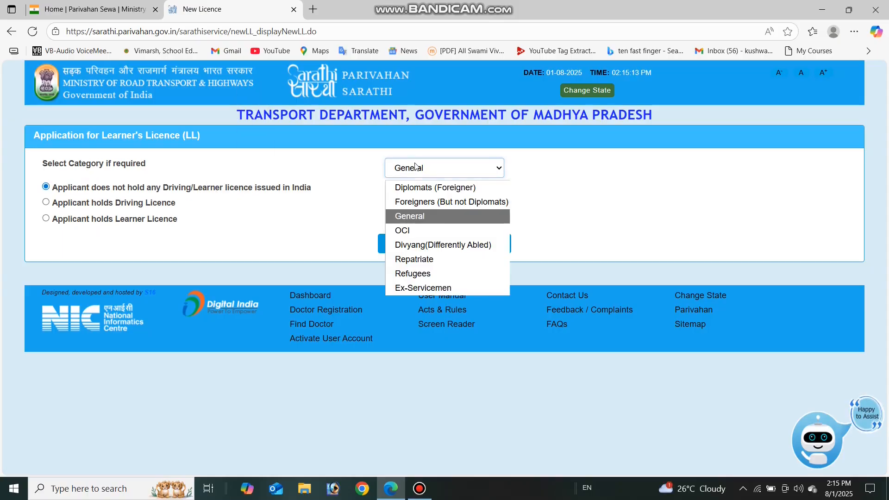
click(427, 217)
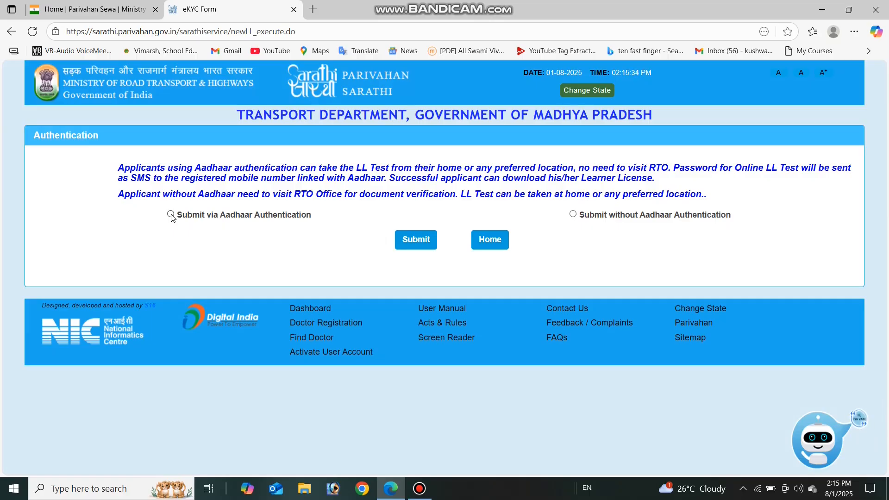
- Choose to submit without Aadhaar authentication and submit that choice to bring up the mobile number verification
click(574, 214)
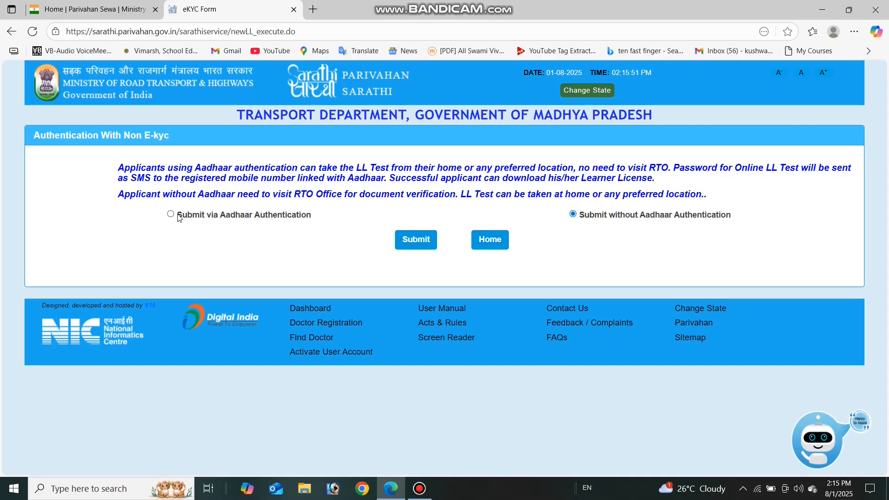
drag(176, 216, 307, 217)
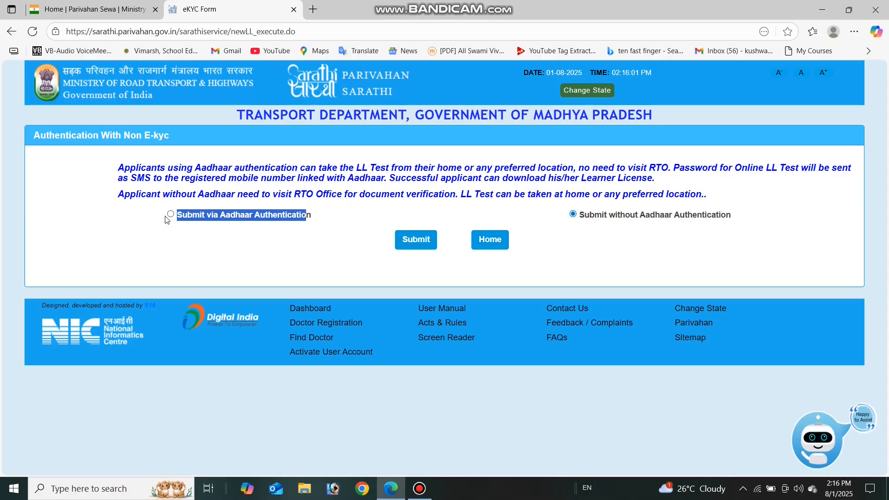
click(521, 218)
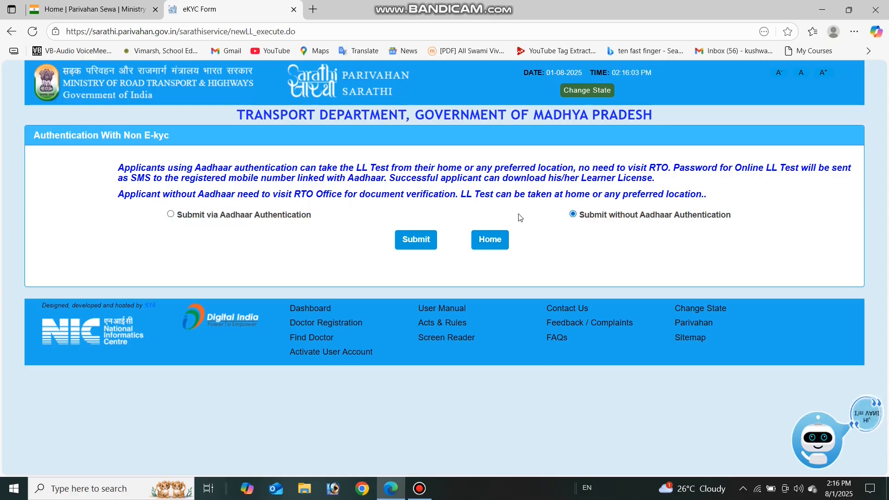
triple_click(681, 219)
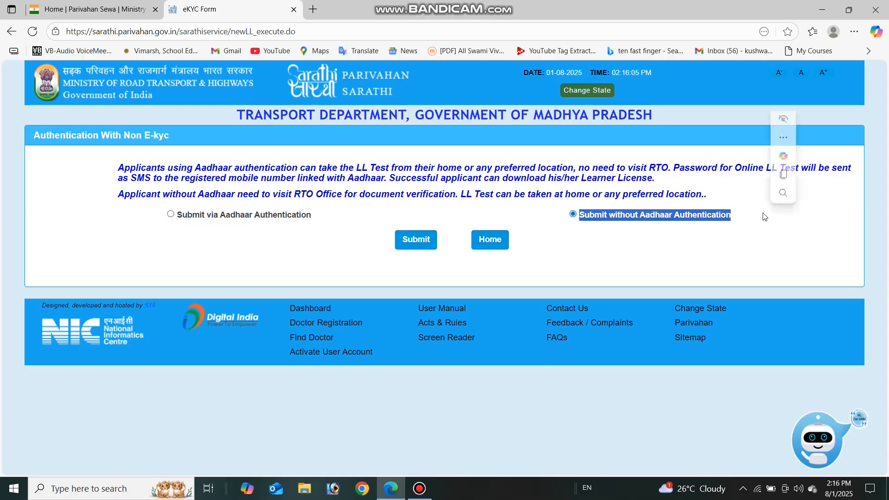
click(411, 244)
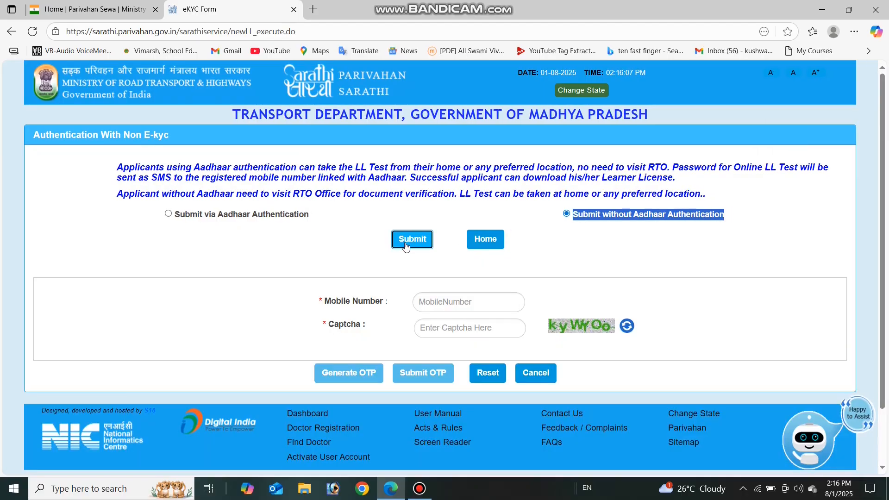
- Choose Aadhaar authentication by Aadhaar number and accept the three consent statements
scroll(435, 243, down, 2)
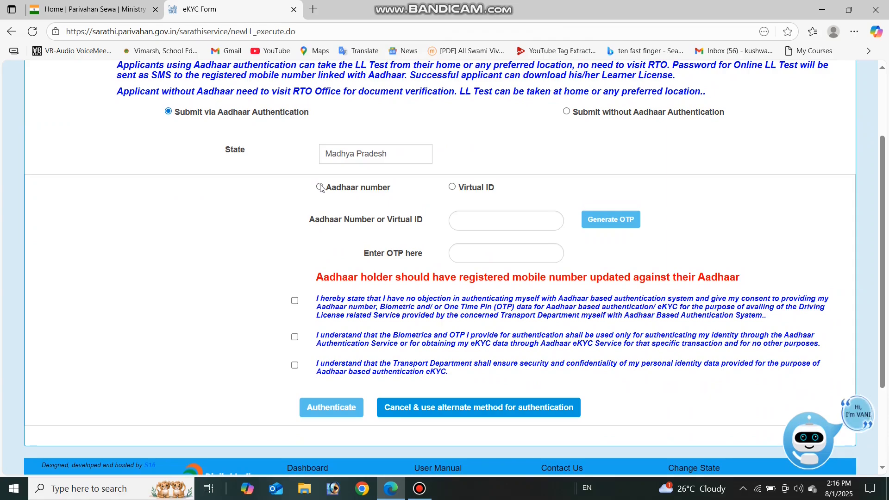
click(482, 221)
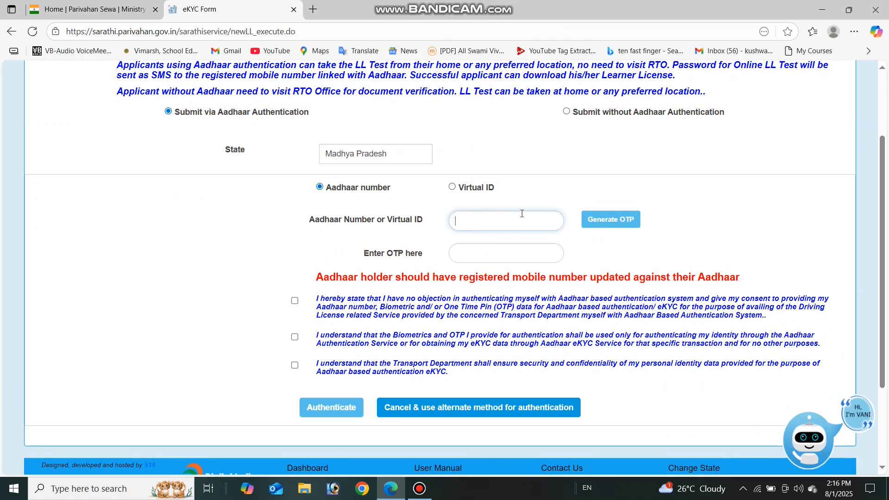
click(292, 302)
click(295, 338)
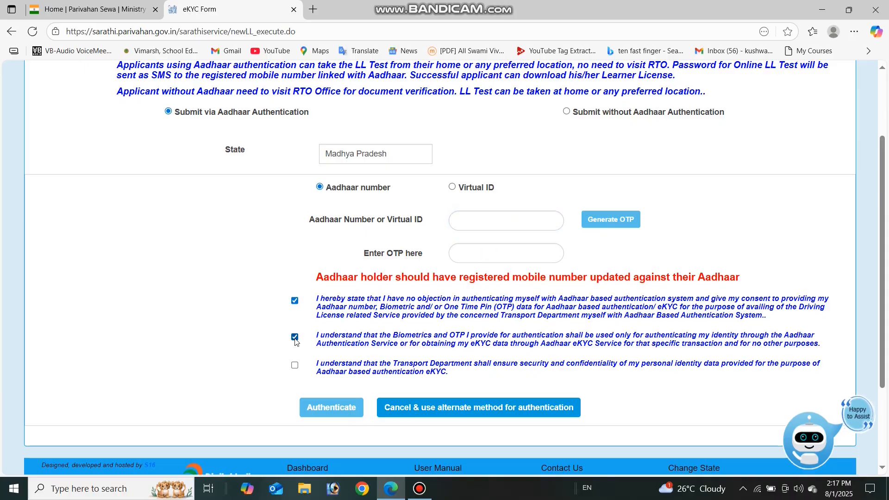
click(295, 366)
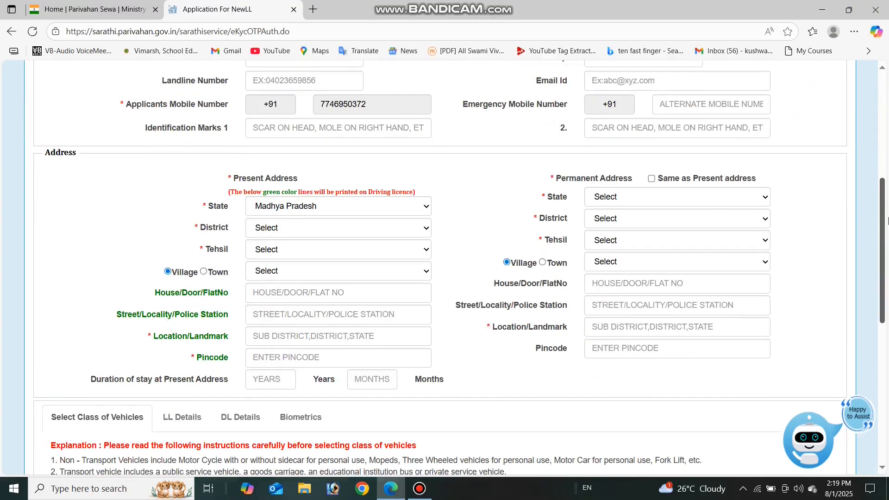
- Look over the learner's licence application form and examine the list of RTO offices in Madhya Pradesh
scroll(887, 326, down, 5)
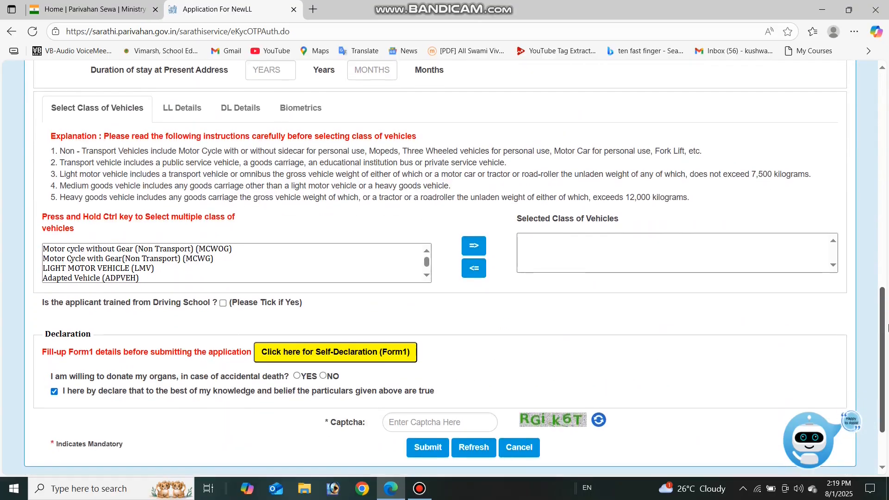
drag(888, 327, 856, 103)
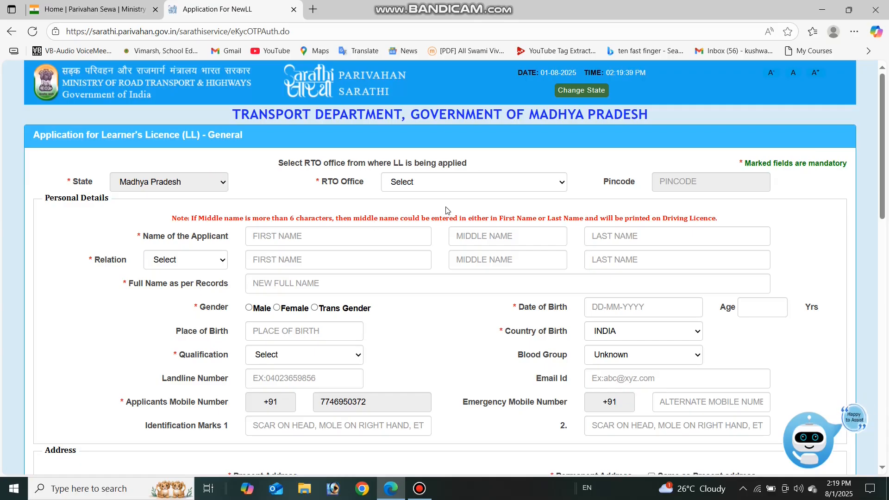
click(497, 187)
click(498, 187)
click(501, 188)
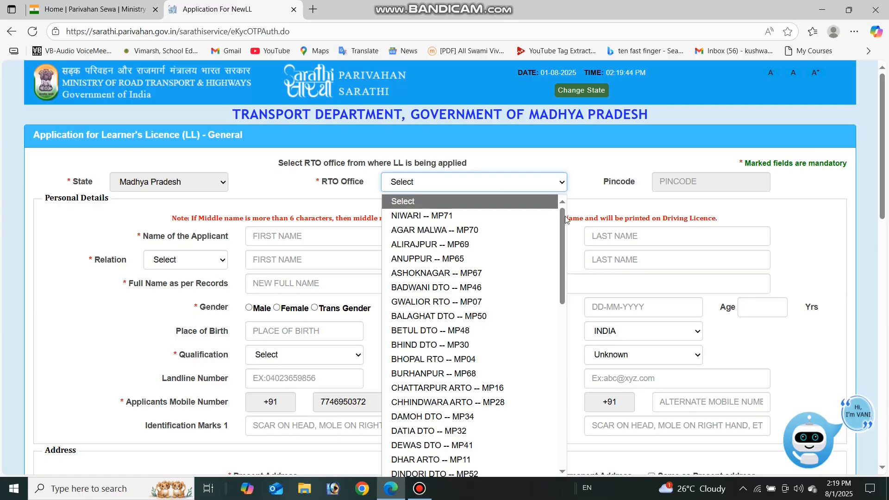
drag(563, 227, 509, 169)
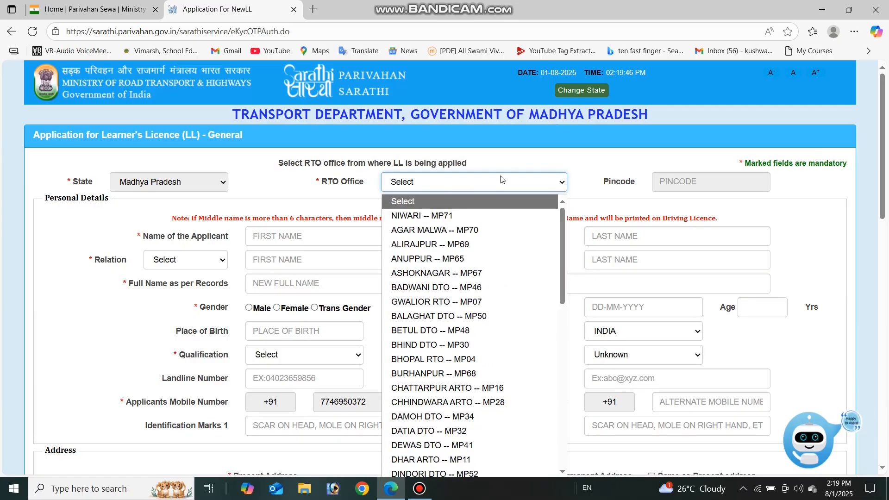
drag(562, 263, 570, 132)
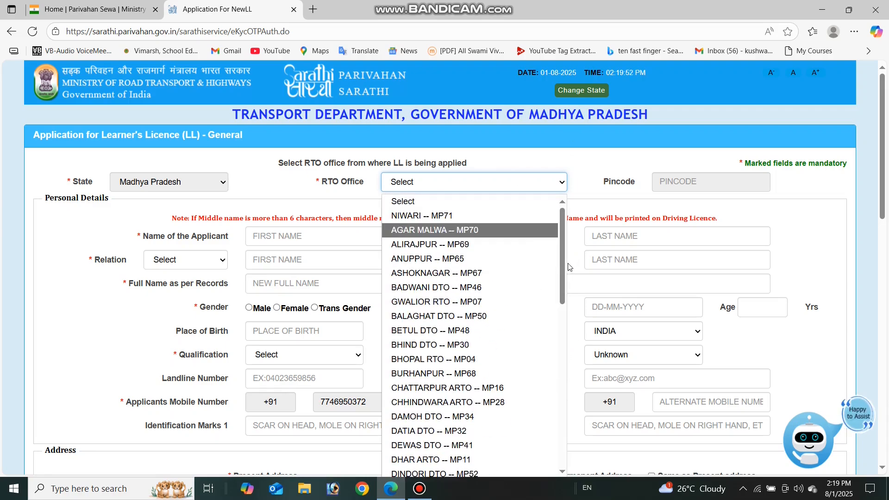
drag(565, 270, 545, 185)
click(529, 163)
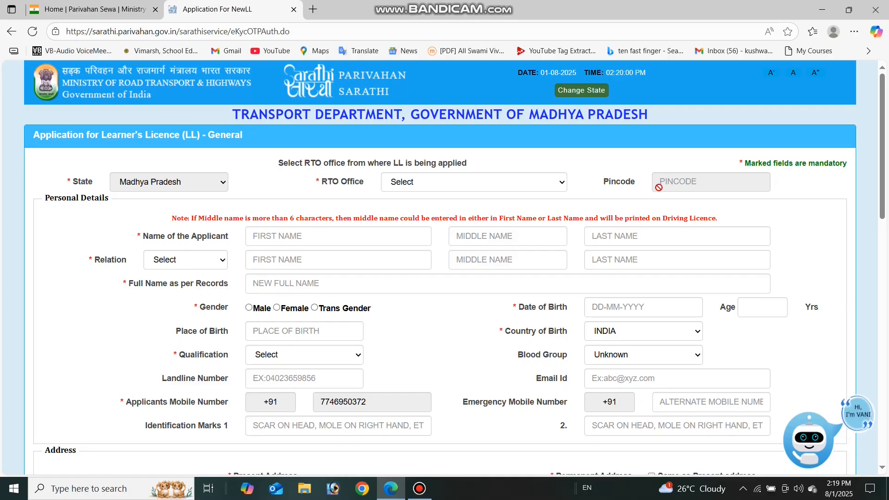
- Review the form's personal details, address, class of vehicles and declaration sections
scroll(851, 206, down, 8)
scroll(851, 205, up, 6)
scroll(851, 205, down, 2)
scroll(829, 176, up, 2)
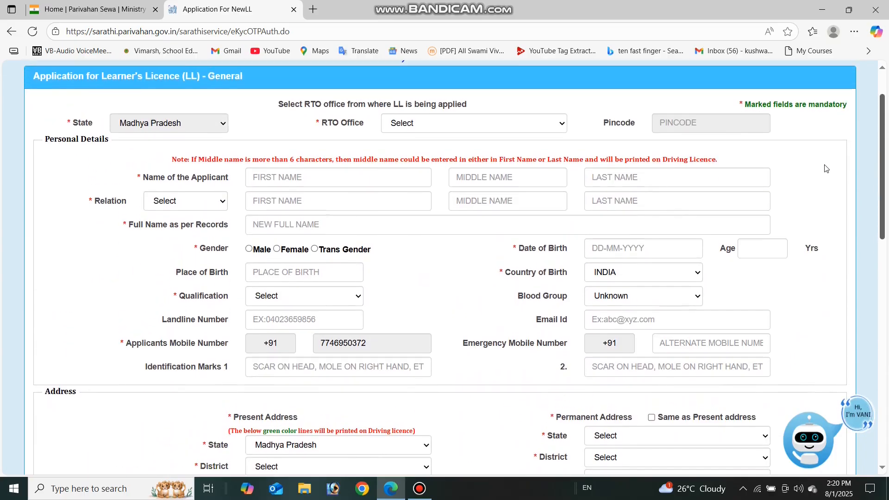
scroll(815, 153, up, 2)
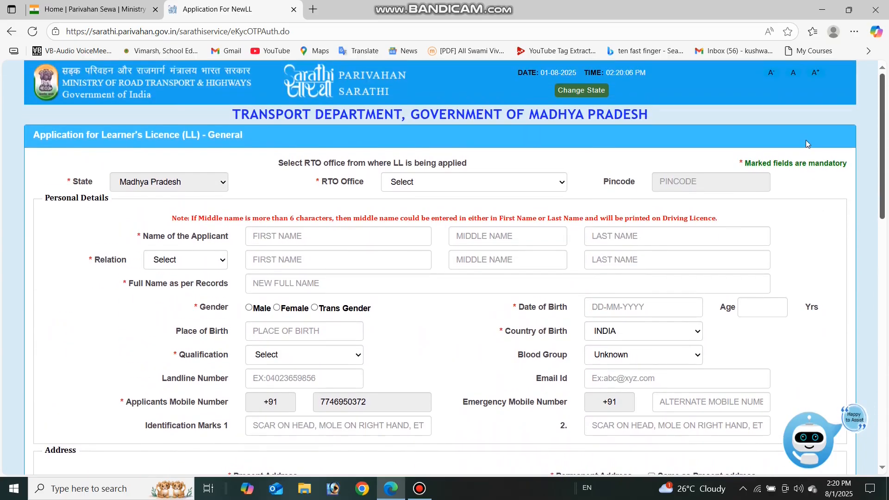
scroll(806, 140, down, 10)
scroll(846, 315, down, 2)
scroll(802, 240, up, 12)
scroll(802, 240, down, 12)
scroll(837, 358, down, 1)
scroll(836, 358, down, 1)
scroll(836, 358, up, 8)
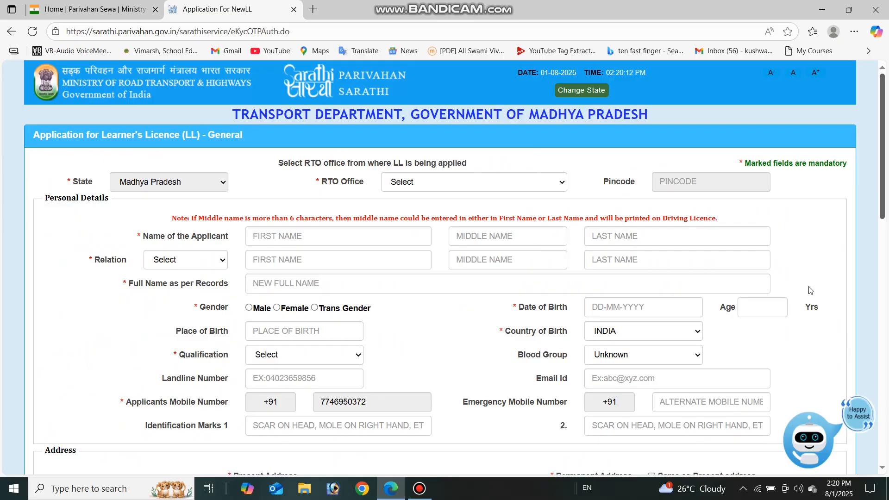
scroll(281, 246, down, 10)
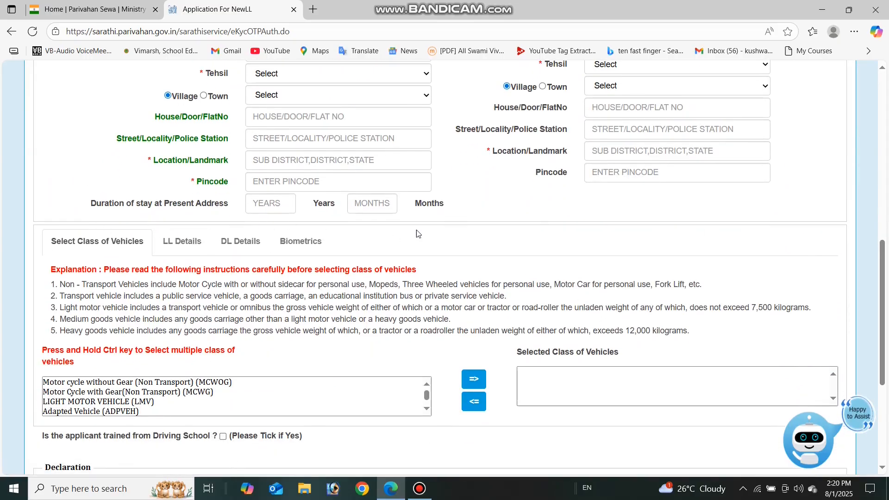
scroll(871, 99, up, 13)
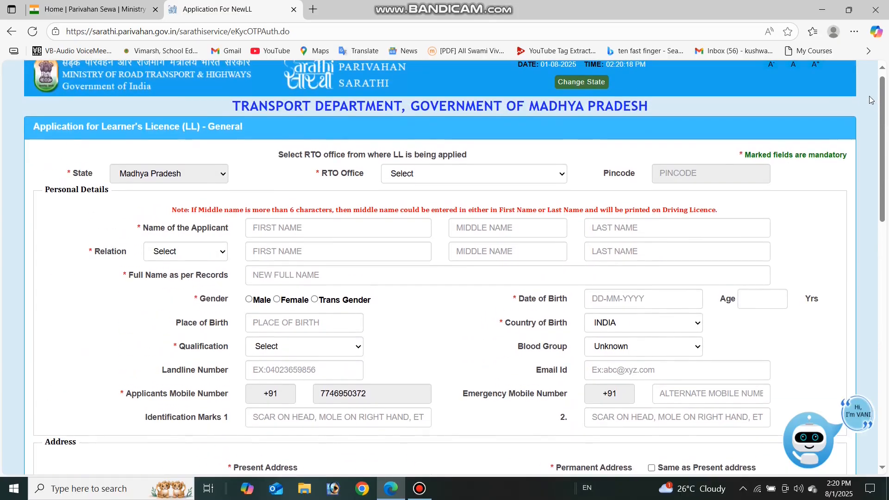
- Check the RTO office selection and the first, middle and last name fields for the applicant
click(449, 180)
click(450, 180)
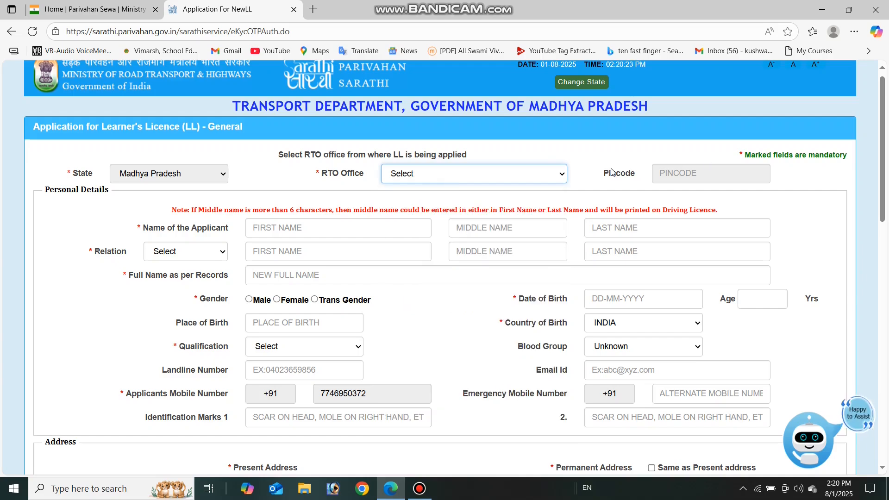
click(302, 220)
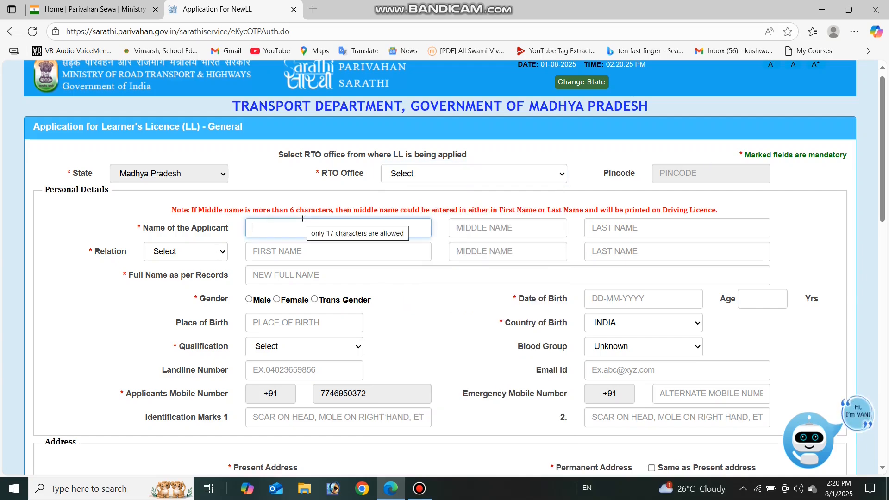
click(497, 232)
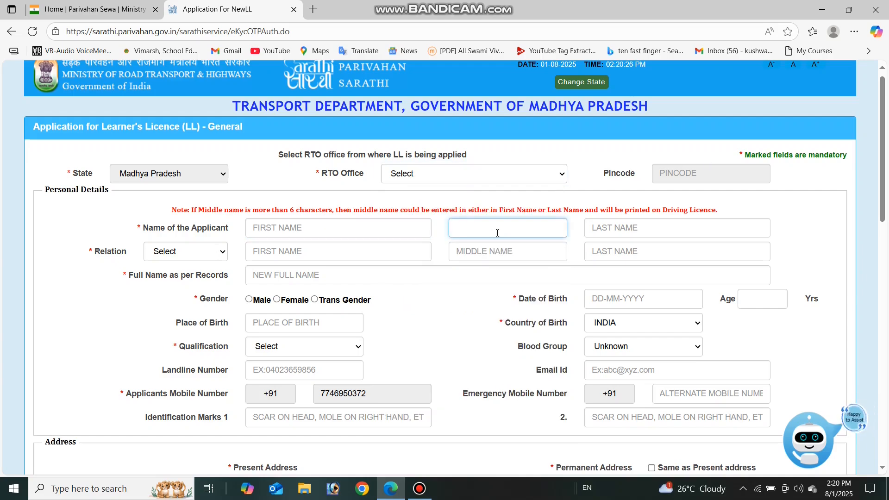
click(665, 226)
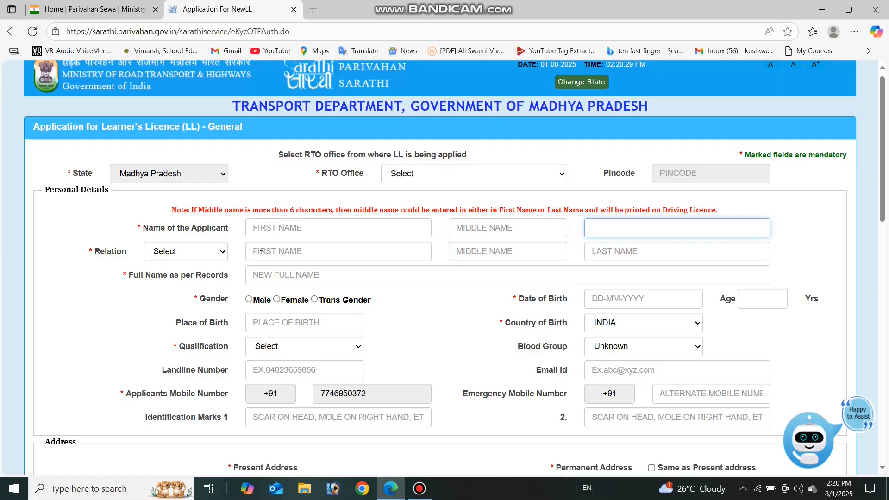
- Set the relation to Father and the applicant's gender to Female in the personal details
click(180, 255)
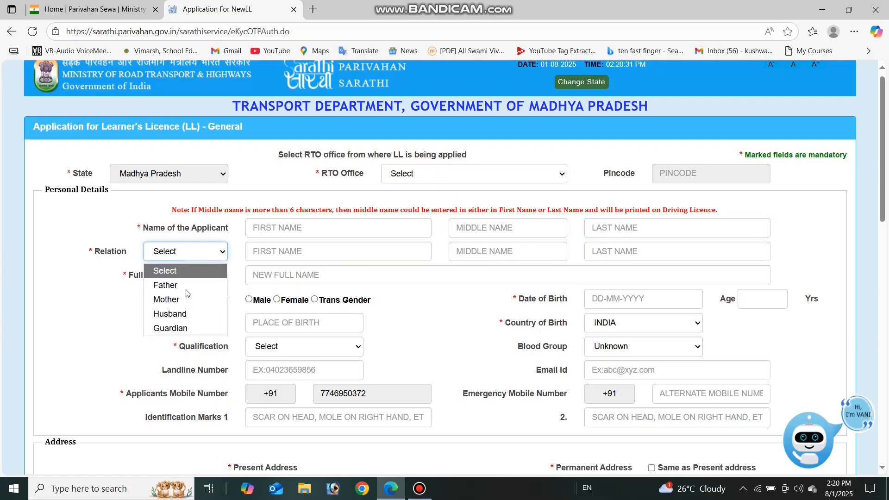
click(180, 315)
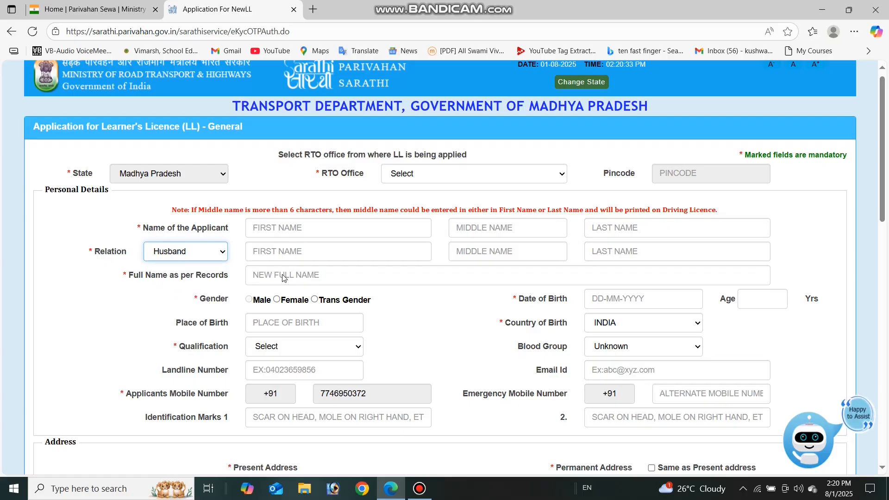
click(216, 253)
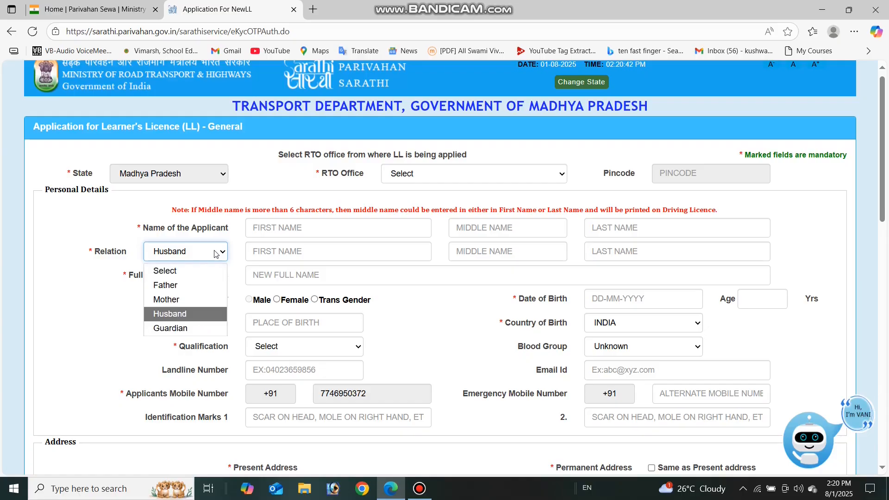
click(188, 286)
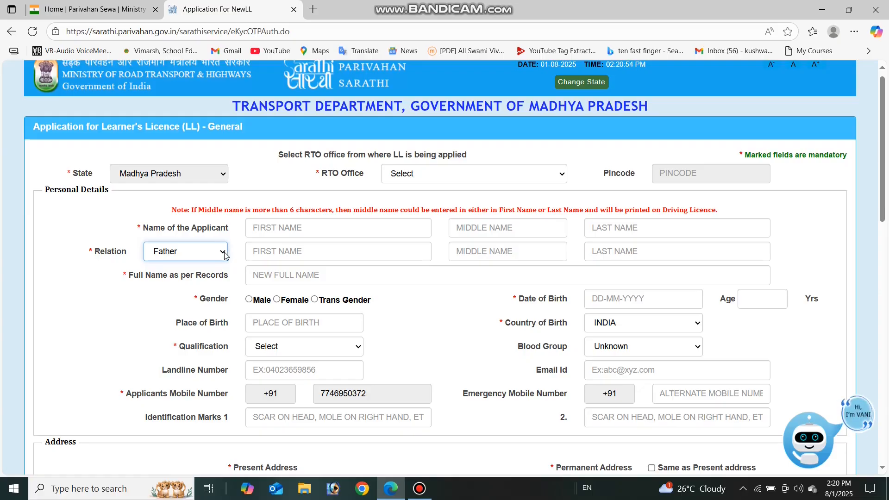
click(260, 273)
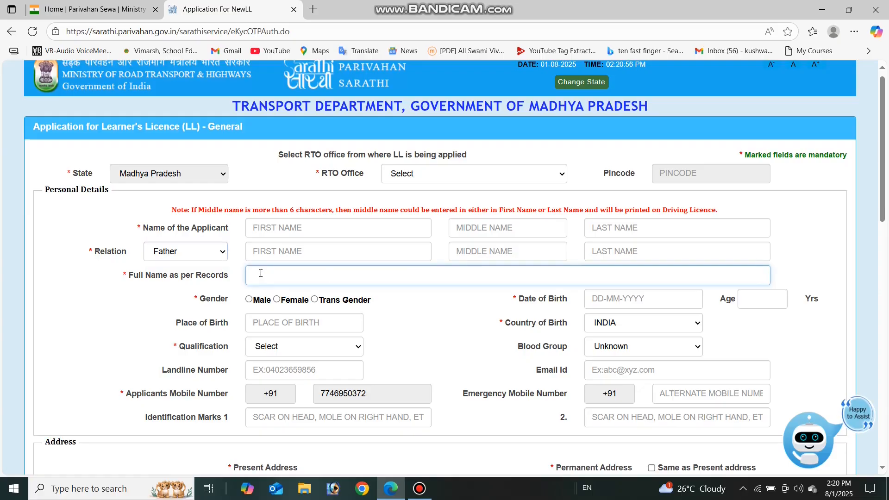
click(278, 301)
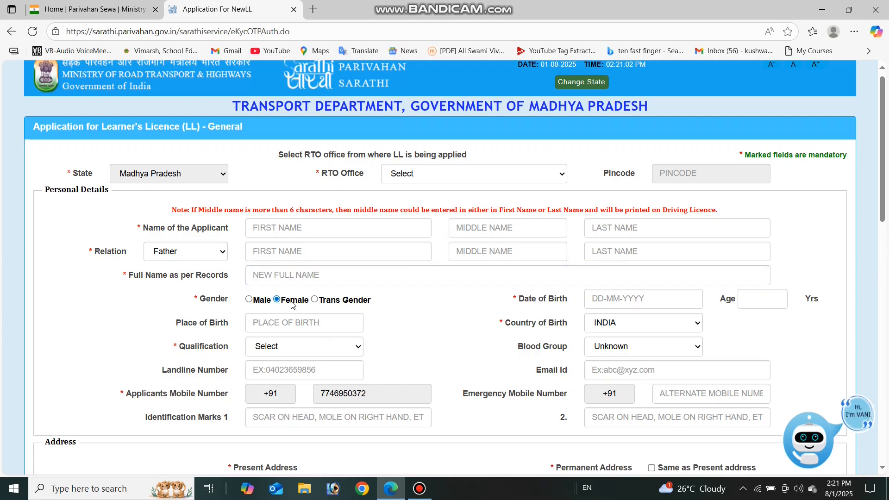
- Examine the date of birth calendar, the place of birth field, and the available country of birth and qualification options
scroll(630, 290, down, 1)
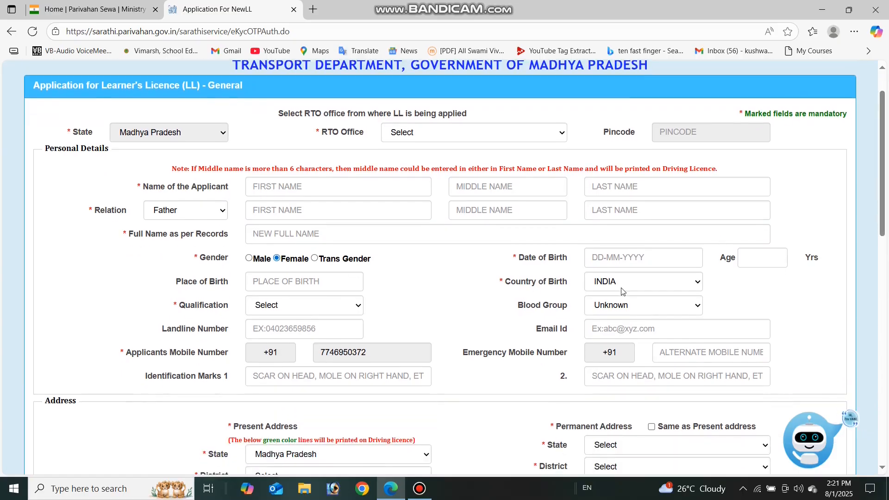
click(648, 261)
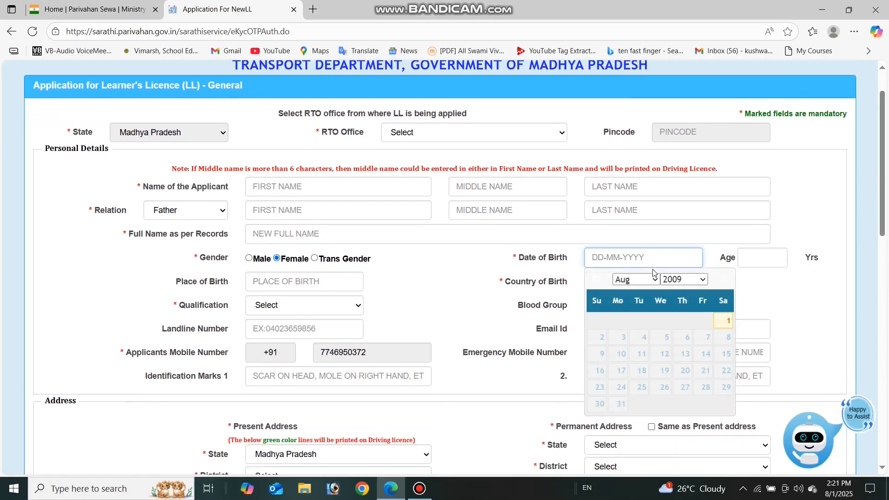
click(416, 283)
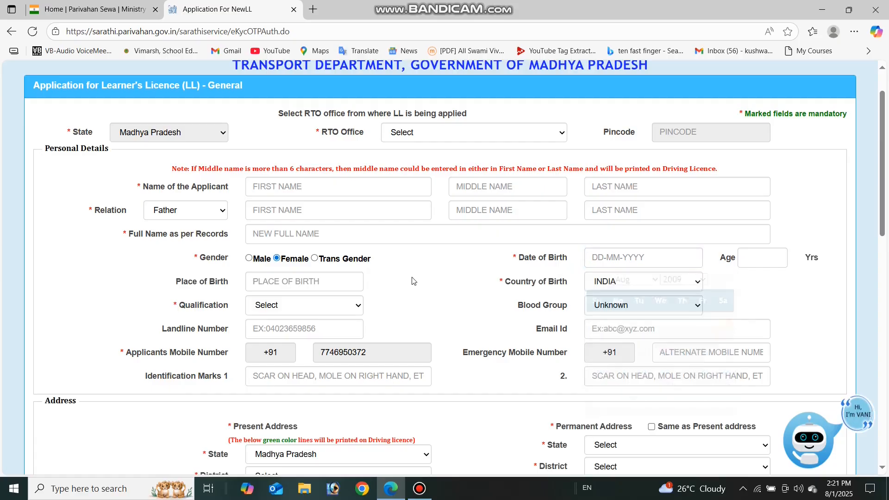
click(286, 283)
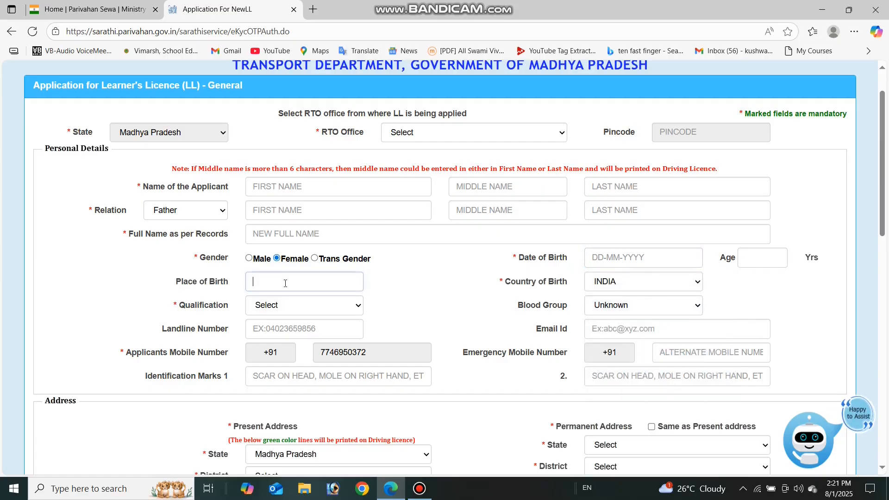
click(443, 277)
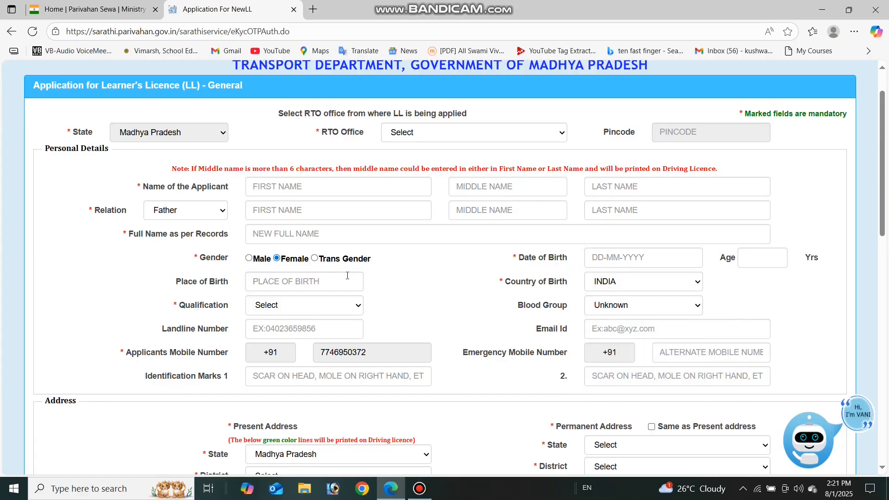
click(647, 280)
click(646, 281)
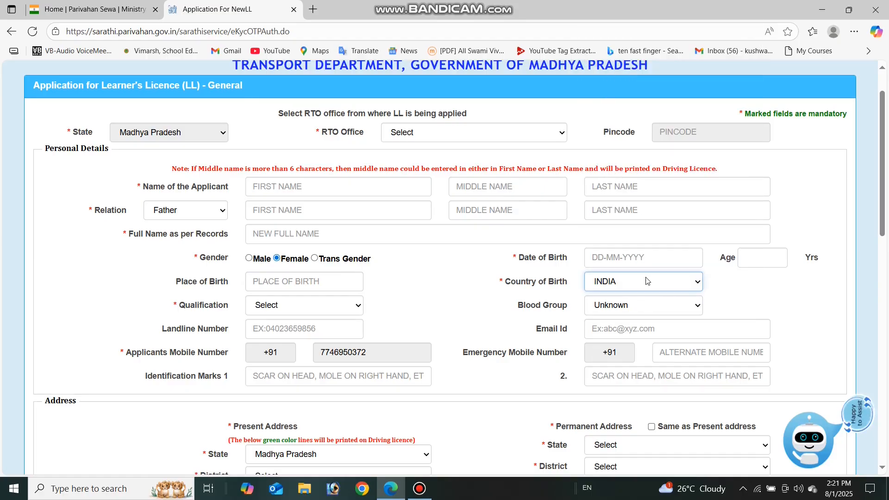
click(647, 280)
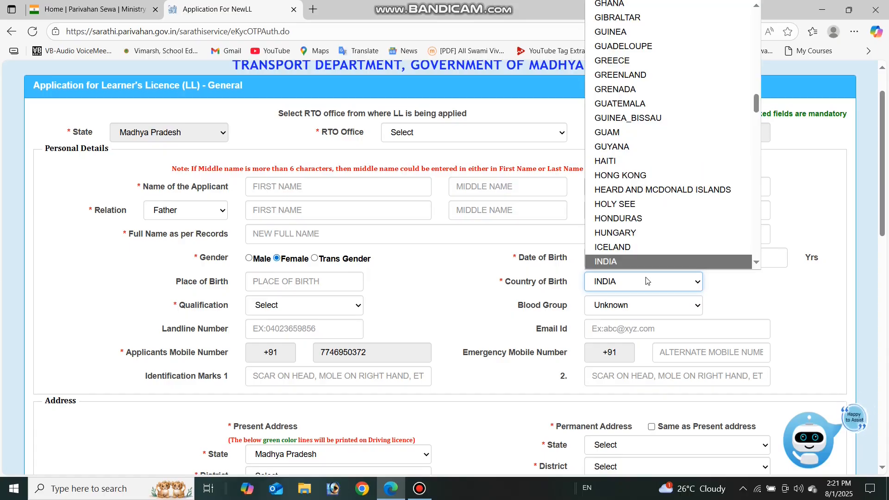
click(647, 281)
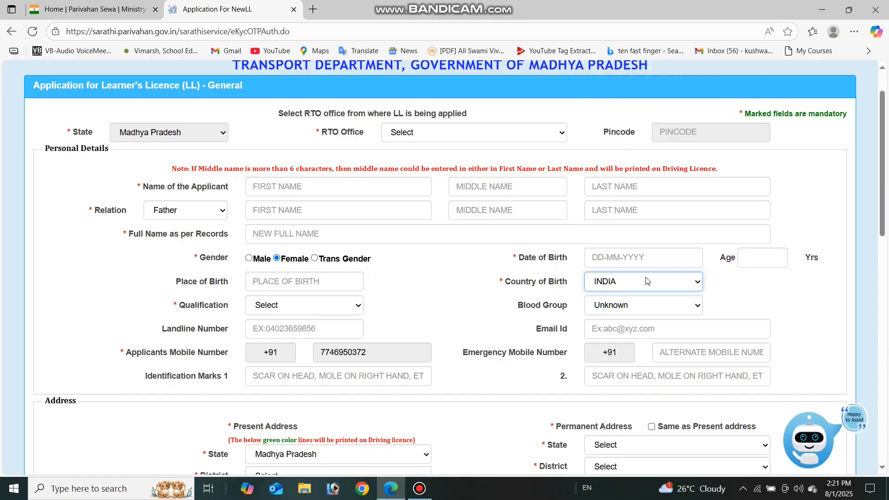
click(306, 303)
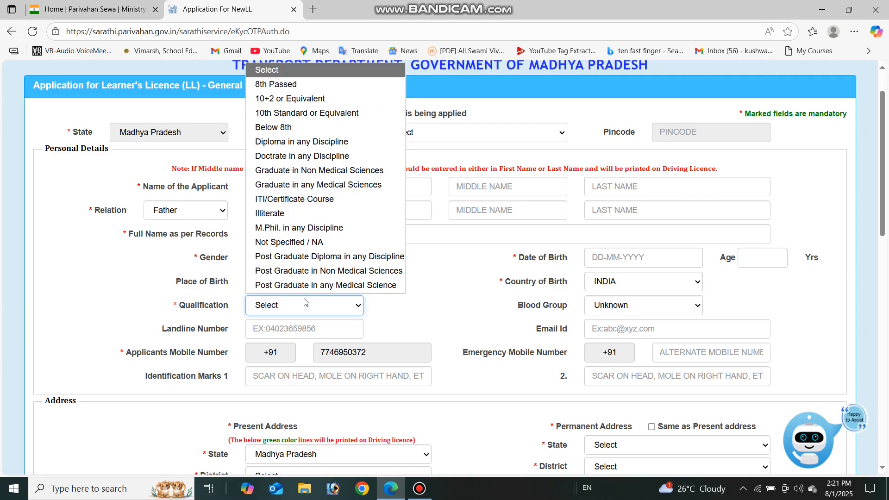
click(401, 313)
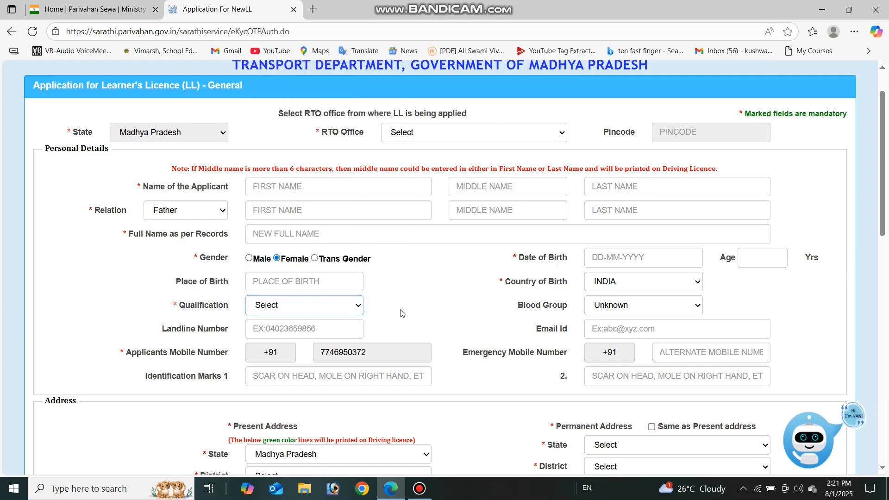
- Examine the available blood group options, keeping Unknown, and check the Email Id field in the personal details
click(621, 303)
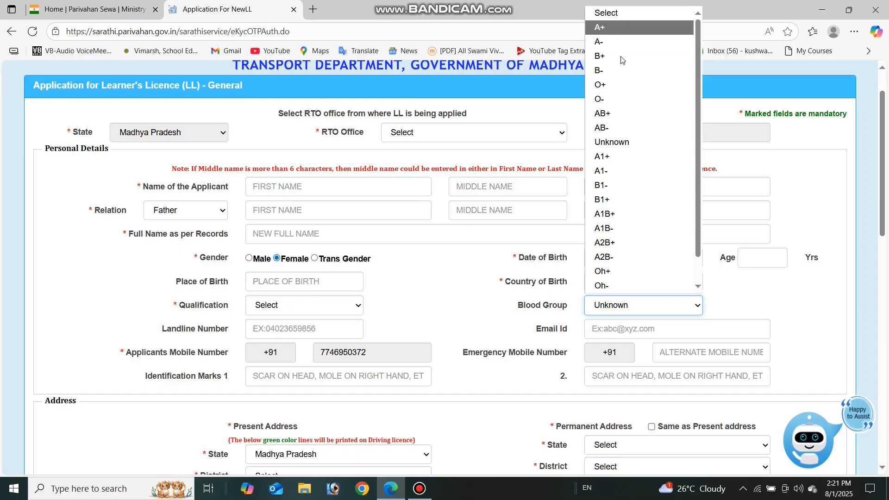
click(610, 148)
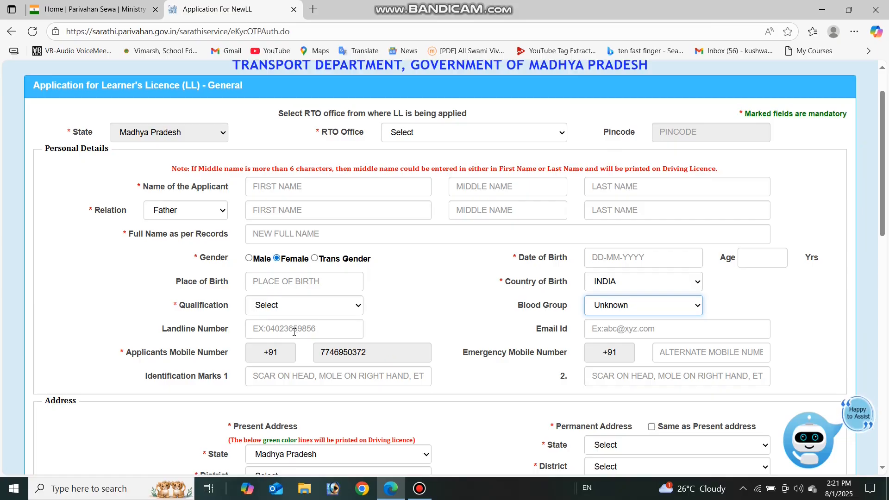
click(651, 331)
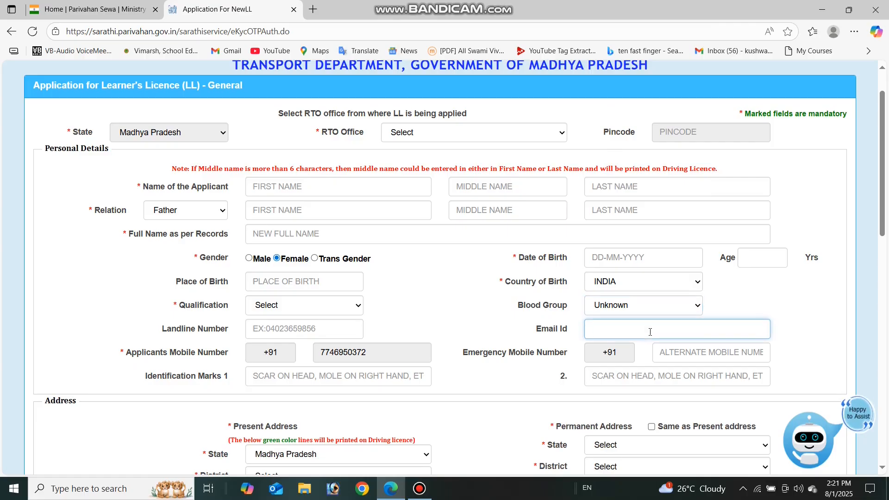
click(494, 315)
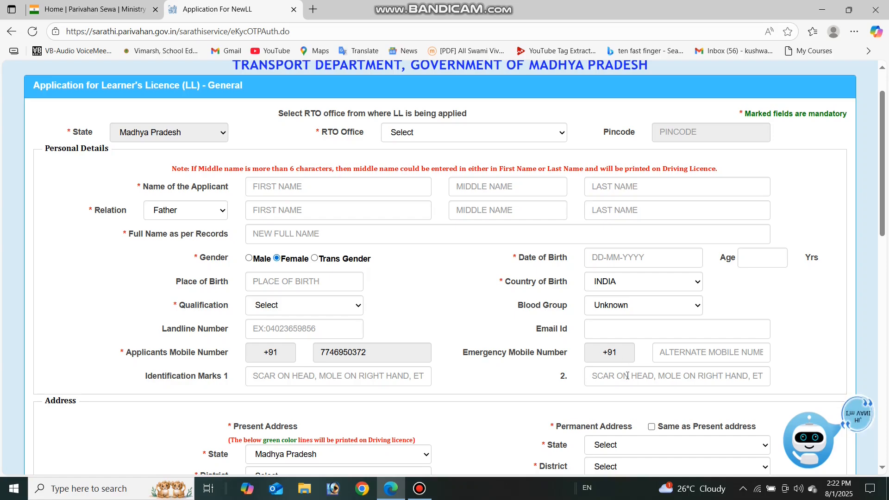
- Mark the permanent address as same as the present address and check the present address's district, tehsil, village and street fields
drag(884, 188, 888, 308)
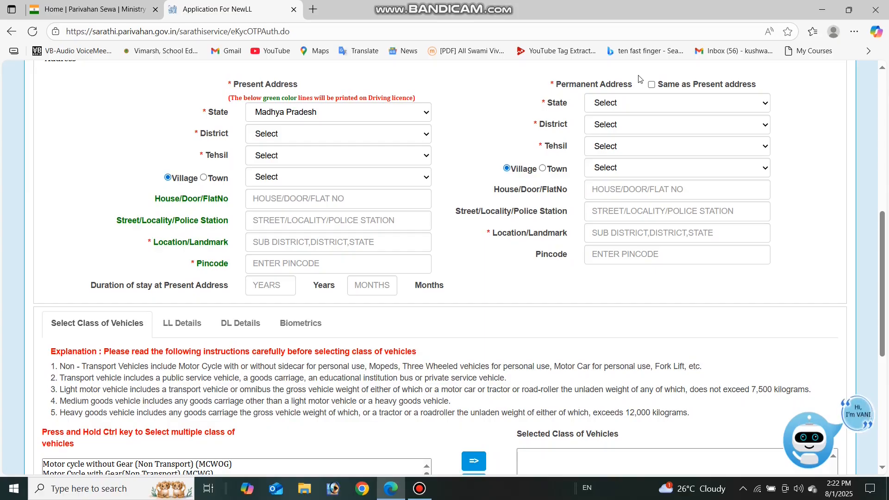
click(354, 112)
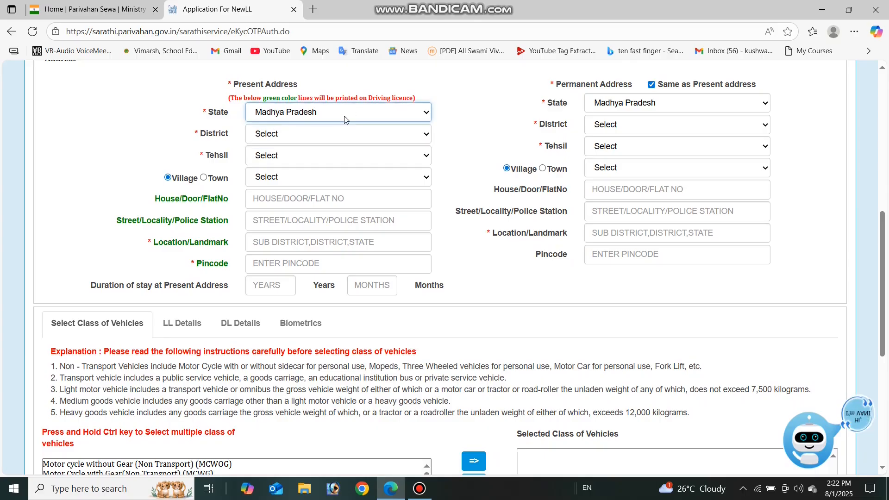
click(333, 127)
click(333, 128)
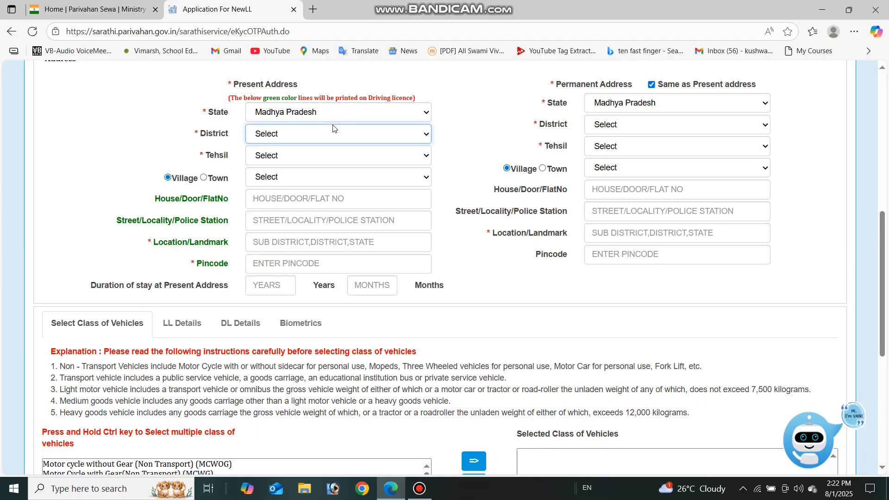
click(337, 155)
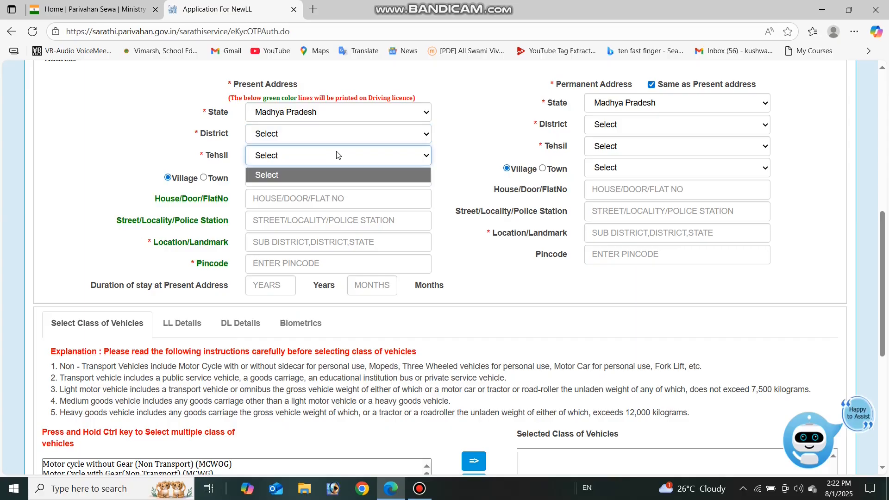
click(341, 175)
click(333, 175)
click(327, 175)
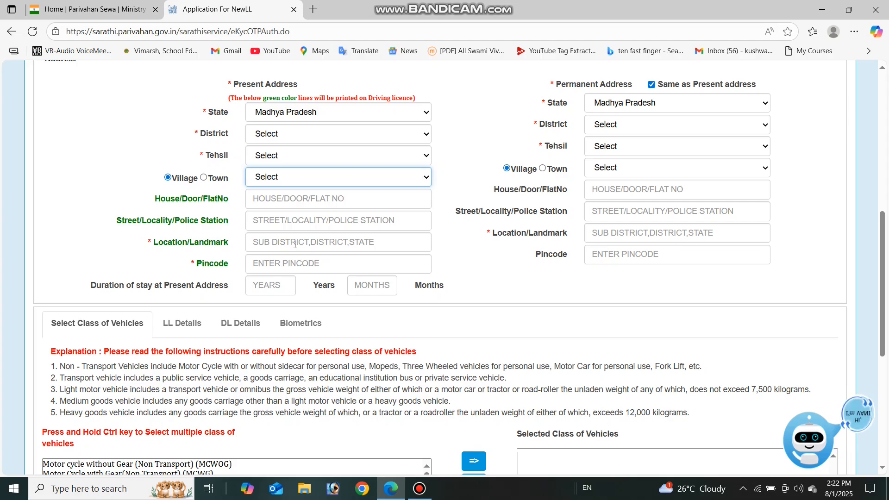
click(279, 219)
click(439, 243)
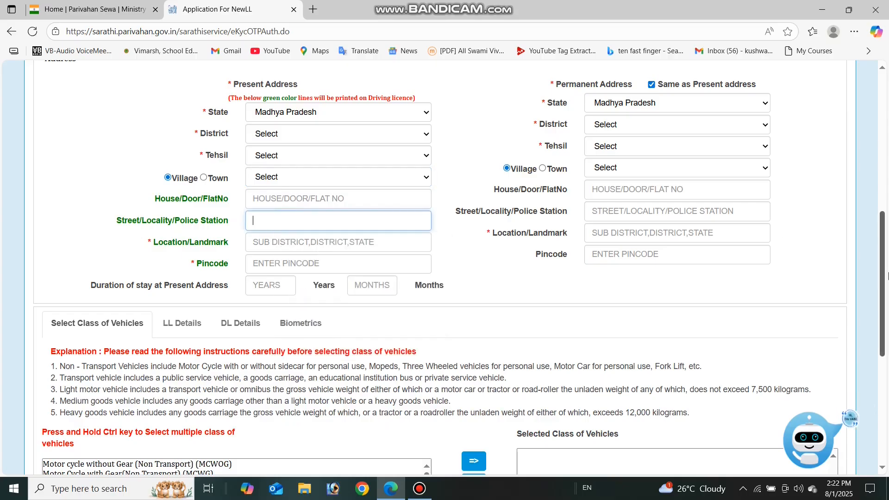
- Review the address section and the personal details section of the application form once more
drag(887, 275, 886, 265)
scroll(871, 273, down, 8)
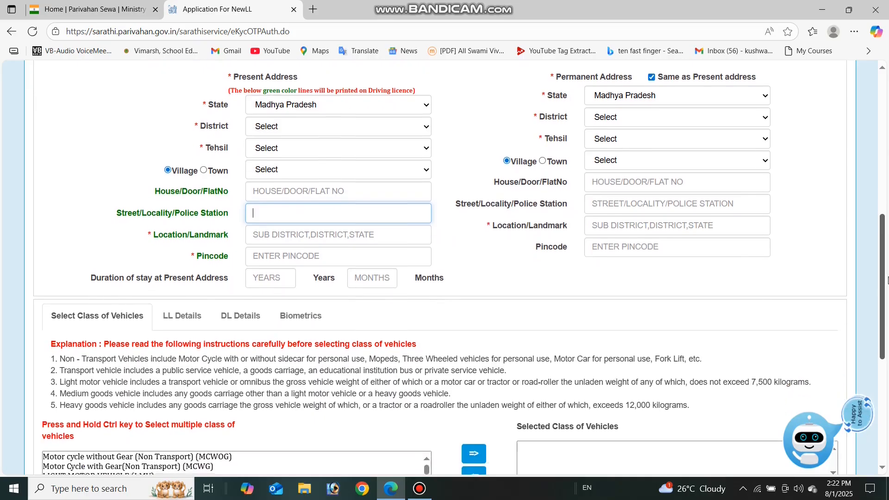
scroll(864, 288, up, 3)
scroll(863, 285, up, 3)
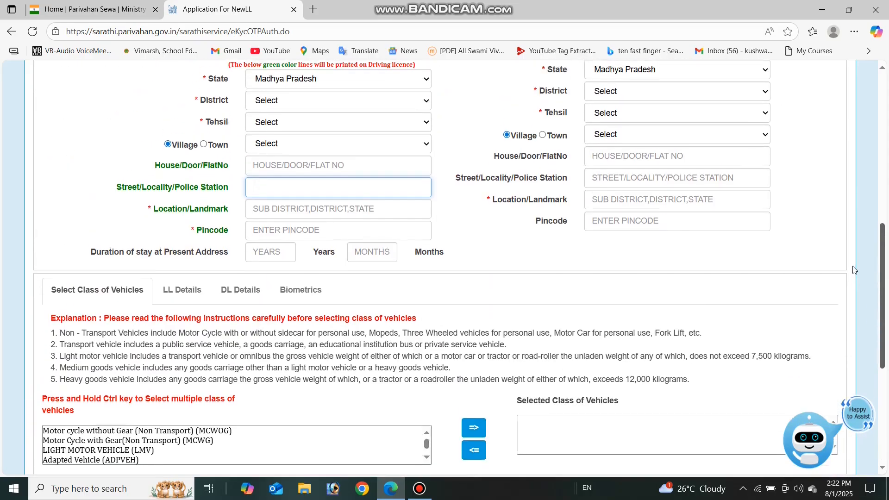
scroll(854, 270, up, 5)
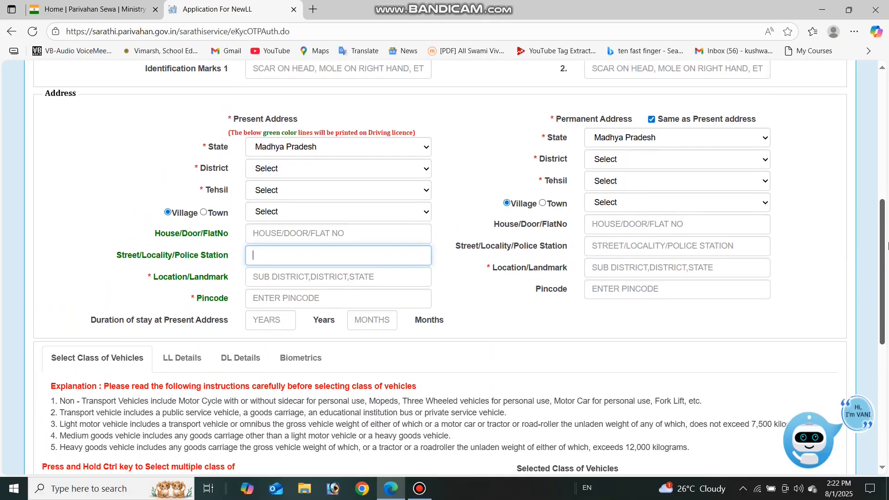
scroll(888, 215, up, 5)
scroll(189, 175, down, 3)
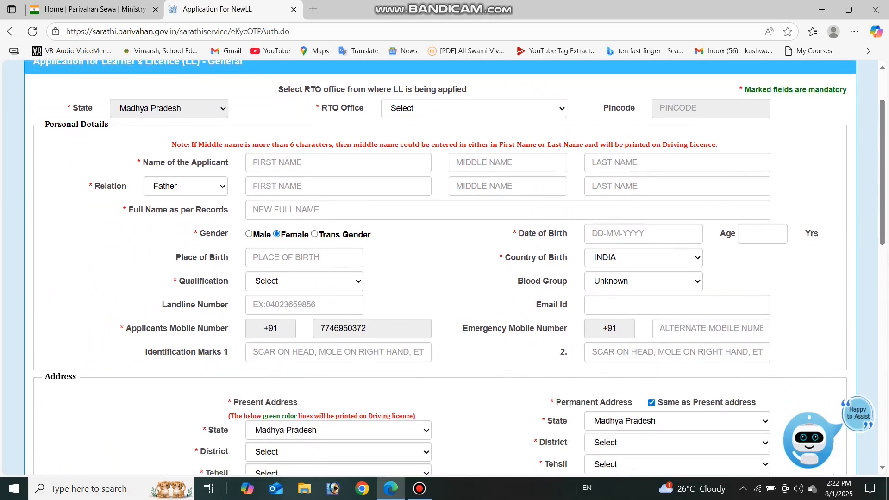
- Examine the list of available vehicle classes with the page enlarged to 125%
drag(888, 255, 884, 376)
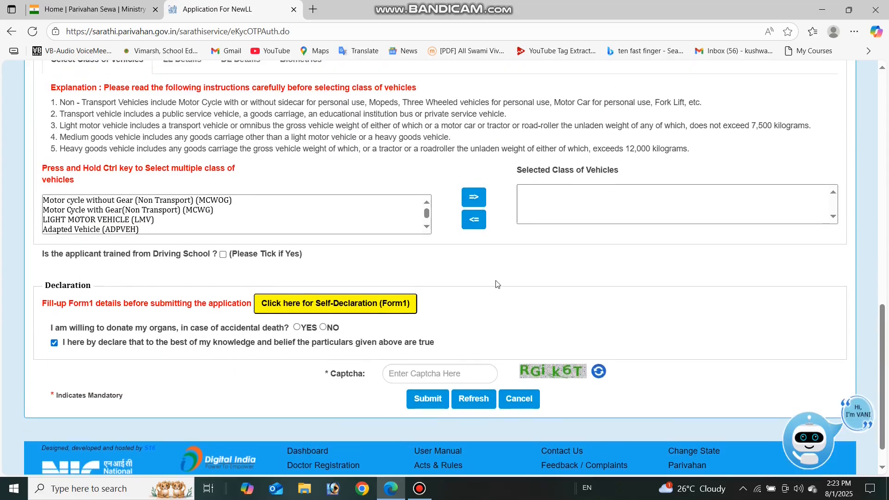
click(427, 215)
drag(427, 215, 428, 217)
drag(888, 325, 888, 329)
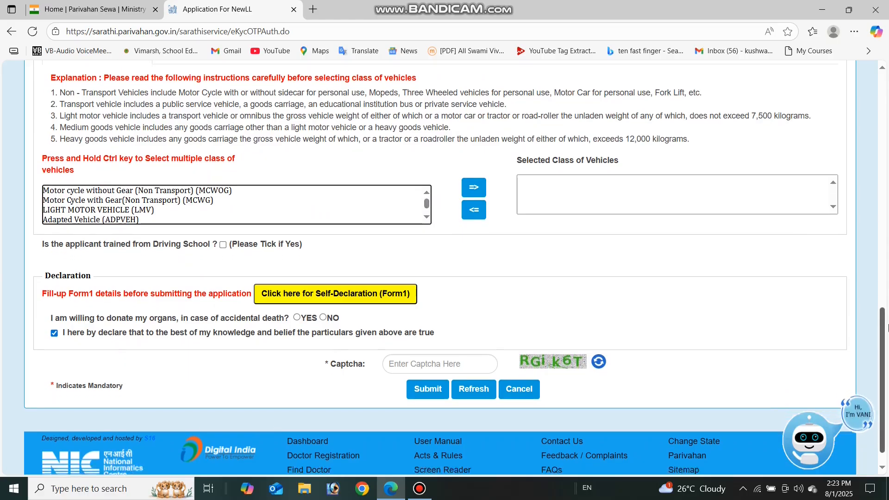
key(ctrl+plus)
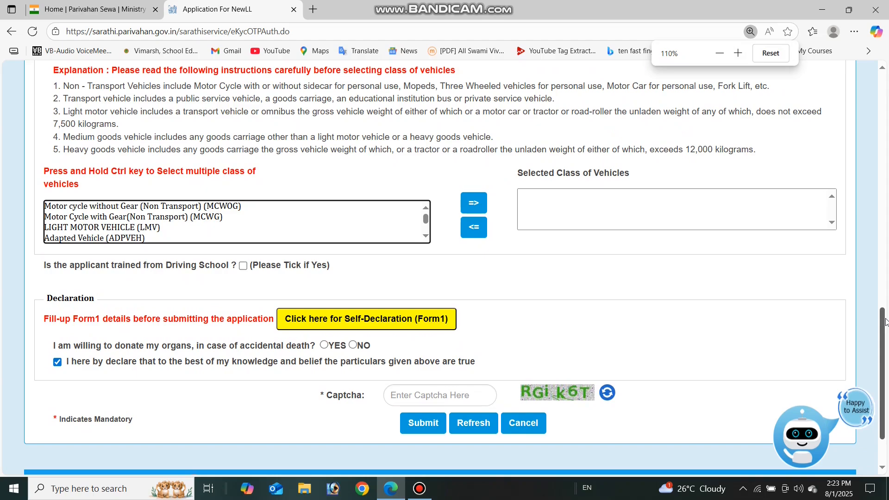
key(ctrl+plus)
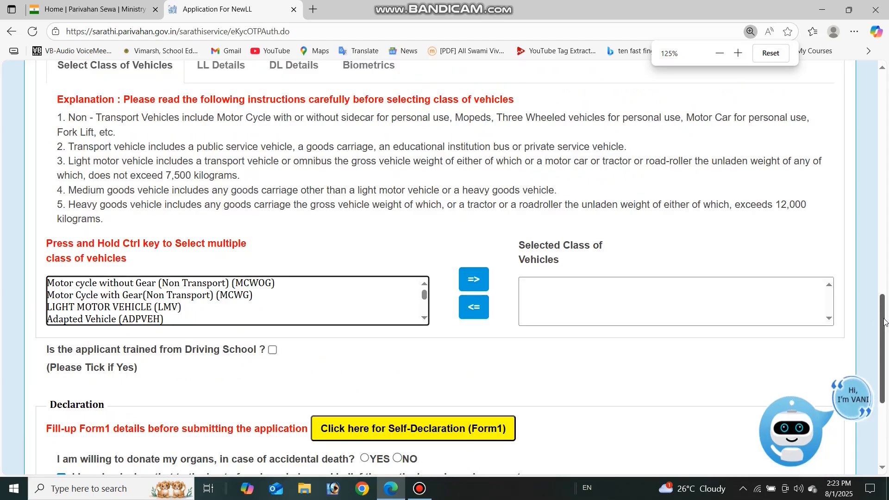
scroll(883, 346, down, 1)
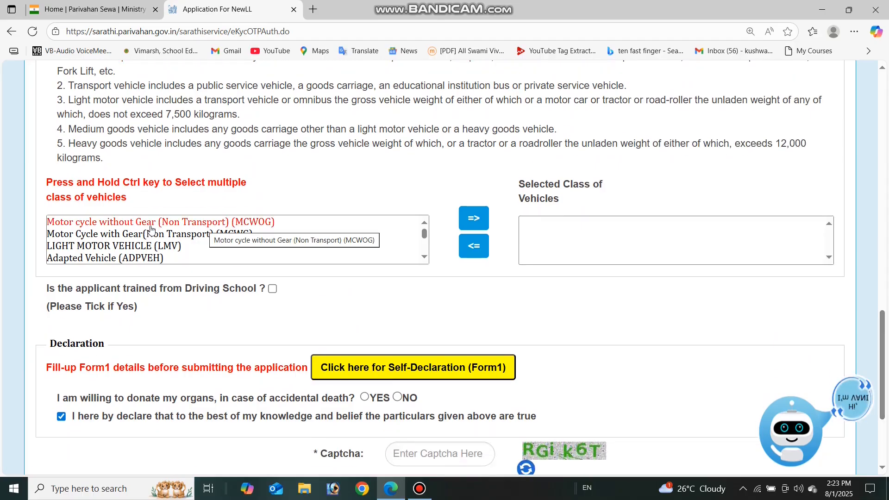
- Add Motor cycle without Gear (Non Transport) (MCWOG) to the selected class of vehicles and remove it again
click(198, 226)
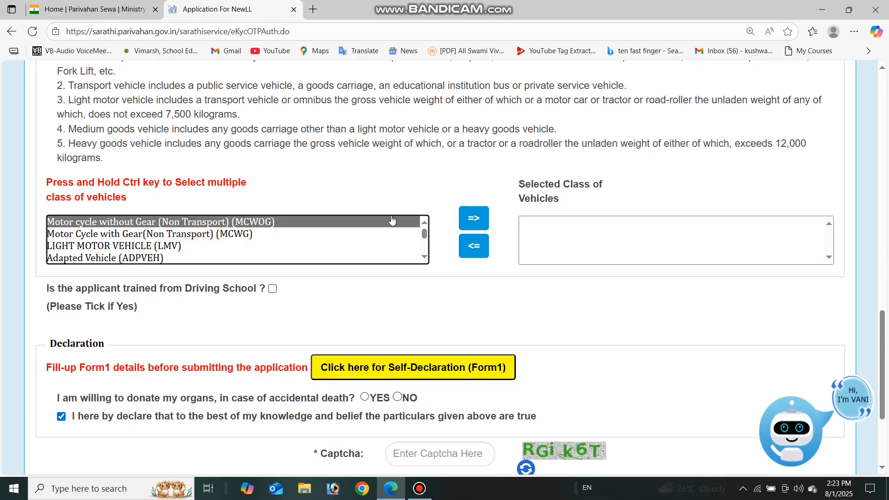
click(480, 219)
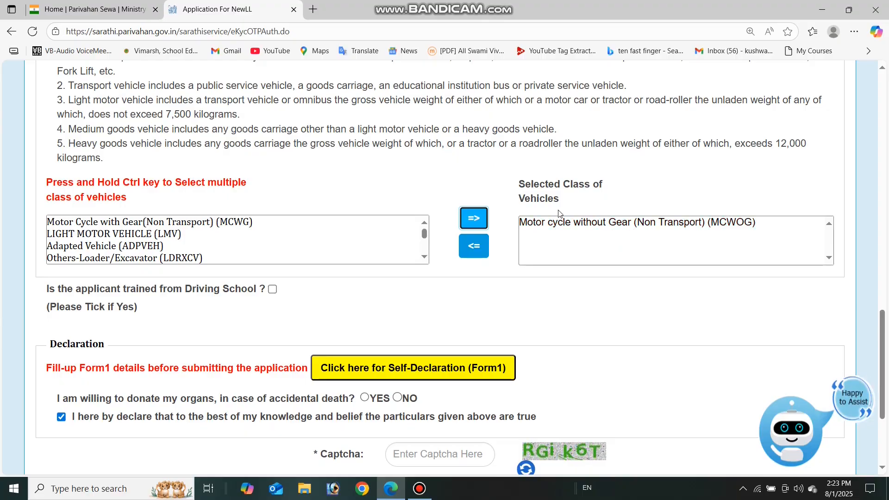
click(564, 230)
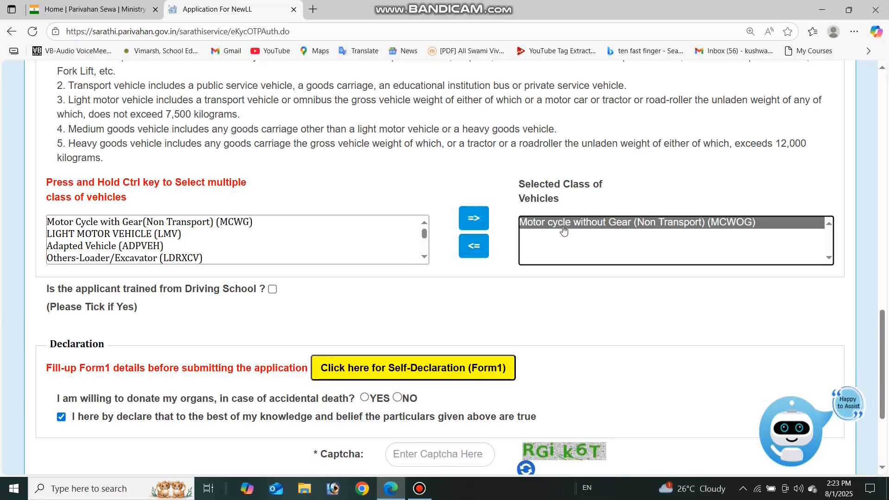
click(474, 246)
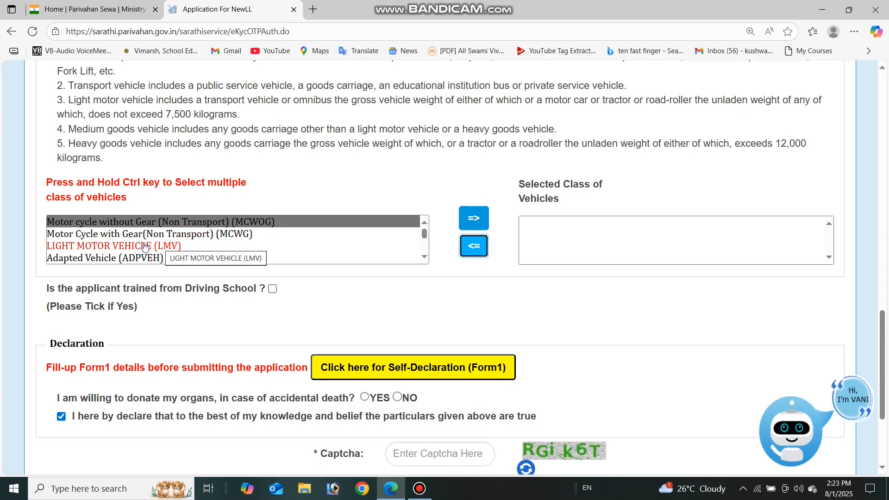
- Add LIGHT MOTOR VEHICLE (LMV) to the selected class of vehicles and remove it again
click(145, 246)
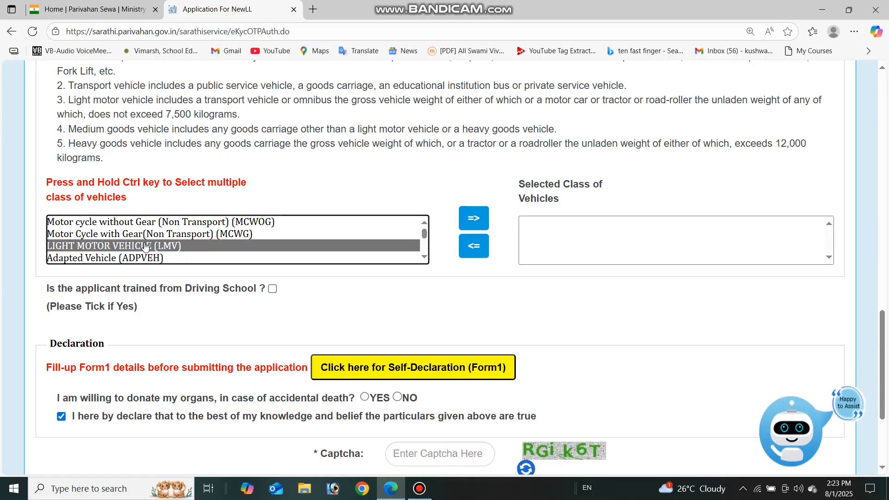
click(477, 219)
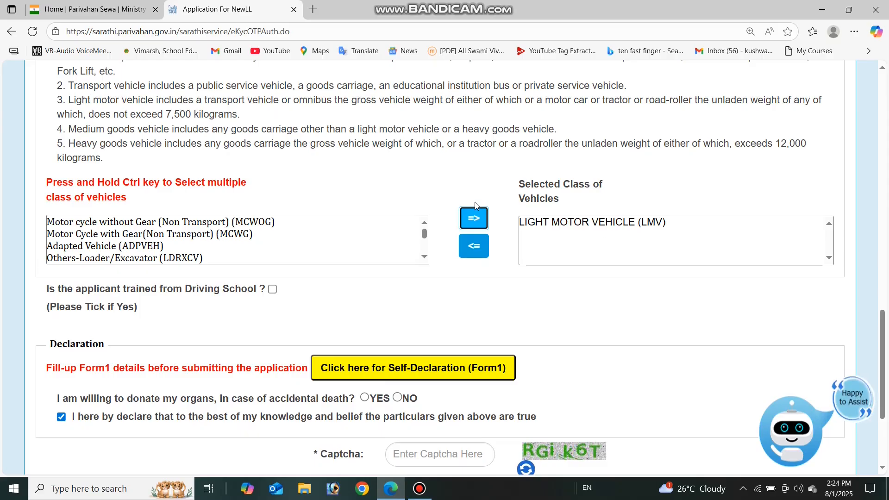
click(543, 226)
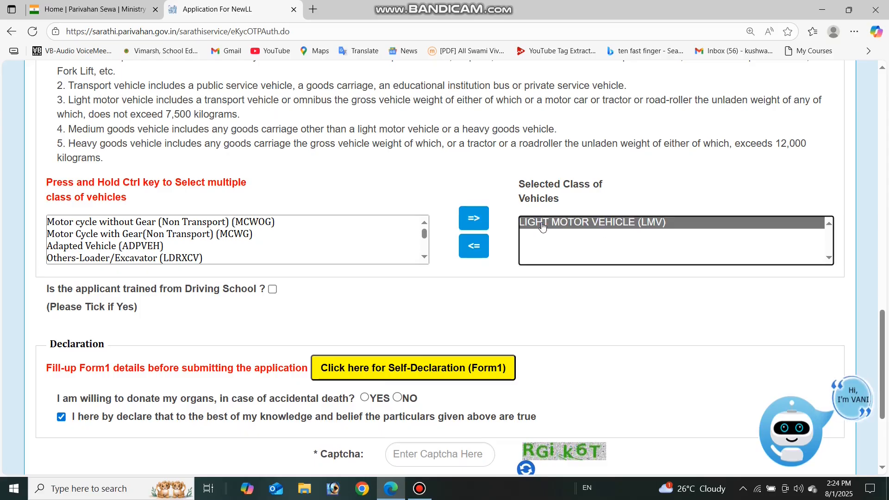
click(473, 247)
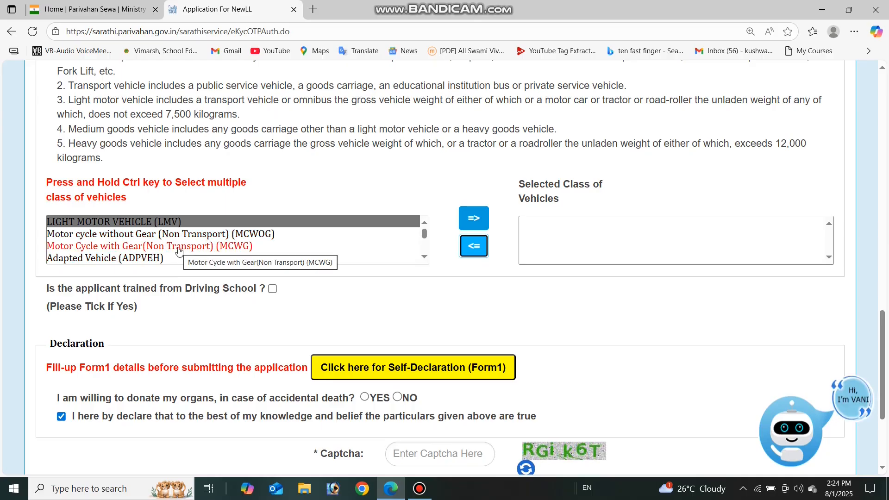
- Add Motor Cycle with Gear (Non Transport) (MCWG) to the selected class of vehicles and browse the other available classes
click(138, 252)
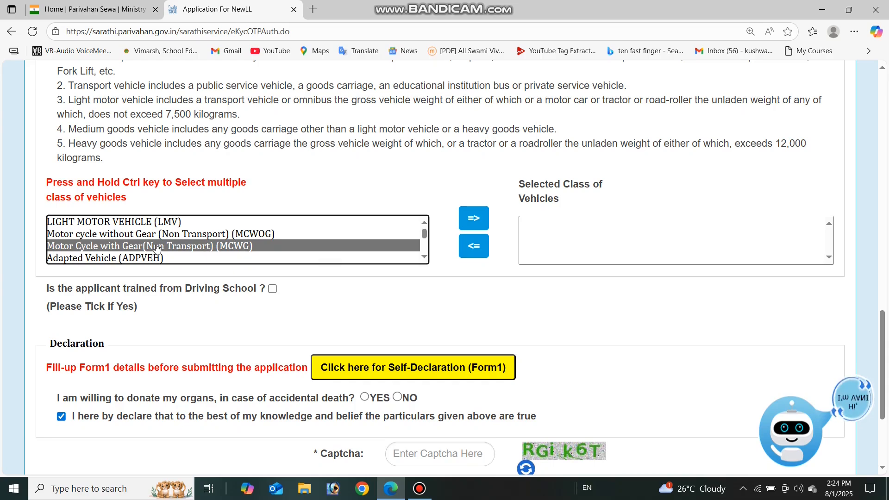
click(478, 220)
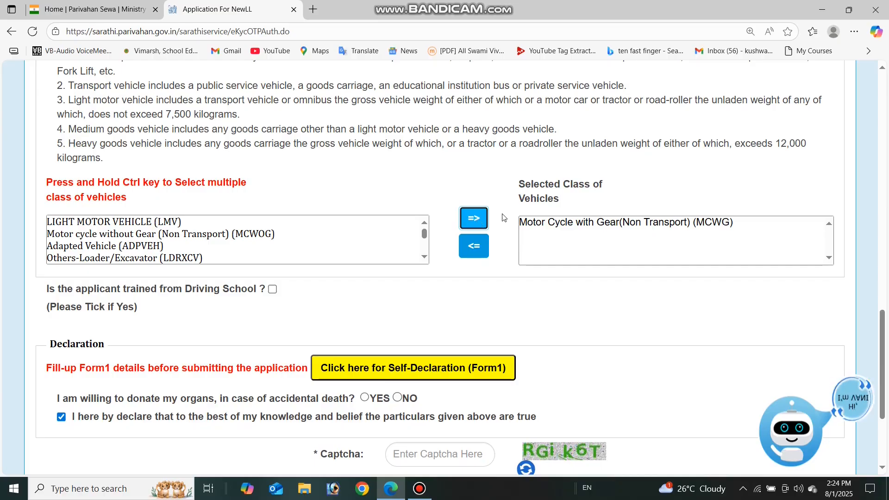
drag(424, 234, 428, 248)
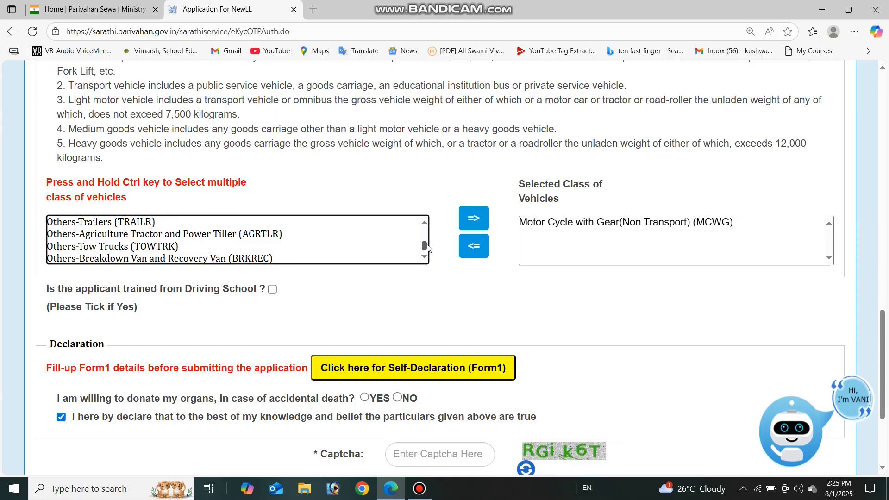
drag(427, 248, 424, 232)
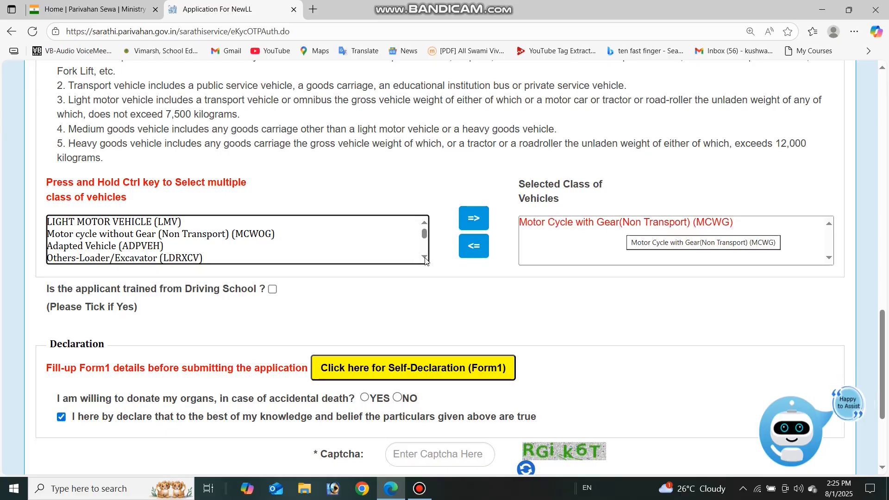
- Mark the applicant as trained from a driving school
scroll(888, 291, up, 15)
scroll(888, 291, down, 18)
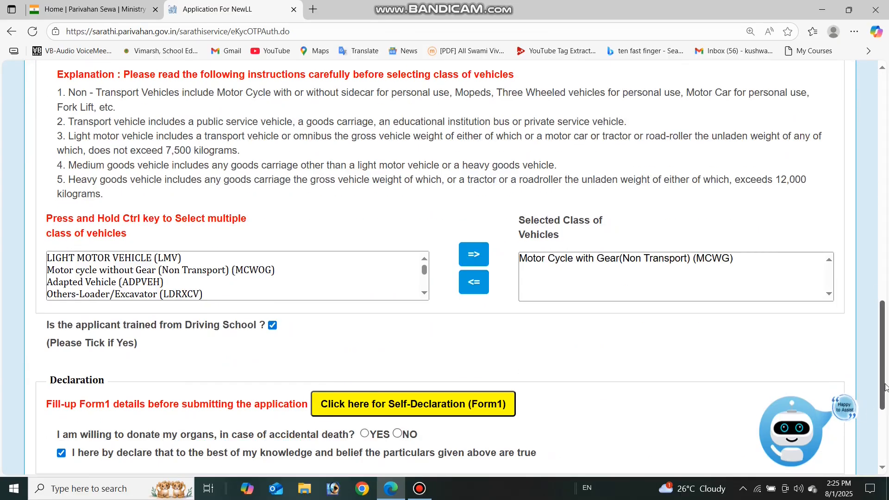
scroll(888, 433, up, 2)
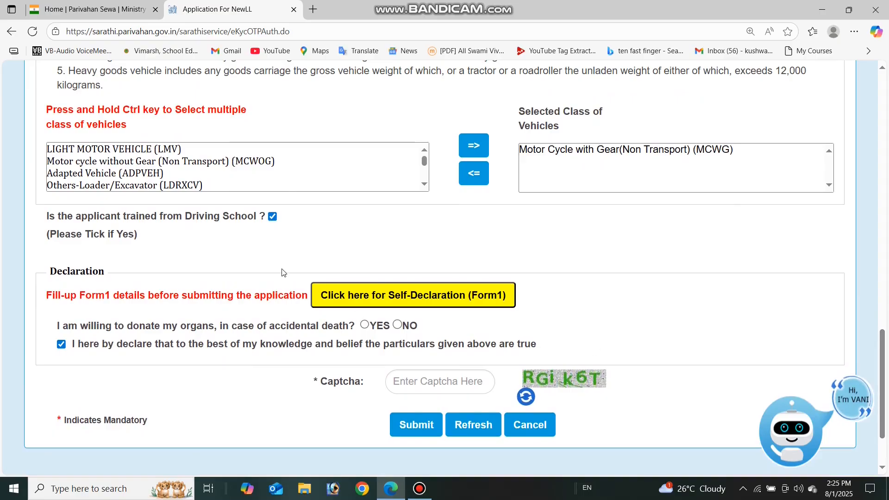
- Open the Form1 self-declaration and answer YES to question (b) and NO to questions (a), (c), (d), (e) and (f)
click(387, 303)
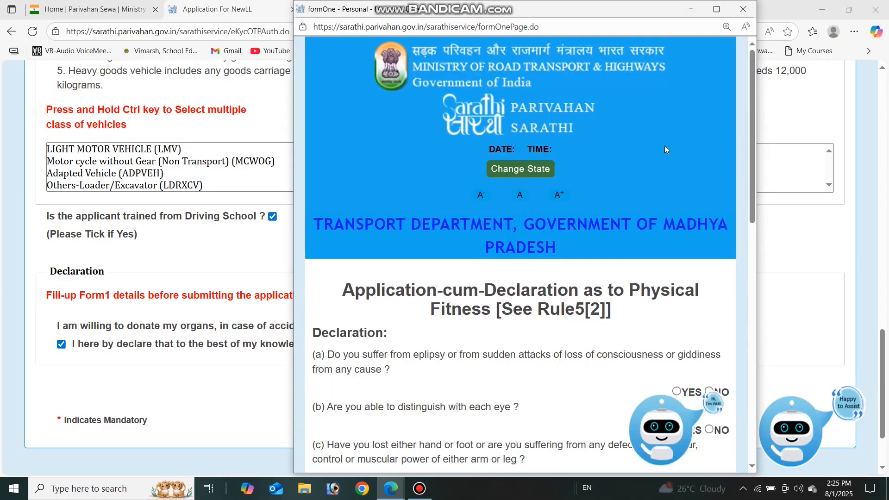
drag(753, 127, 772, 244)
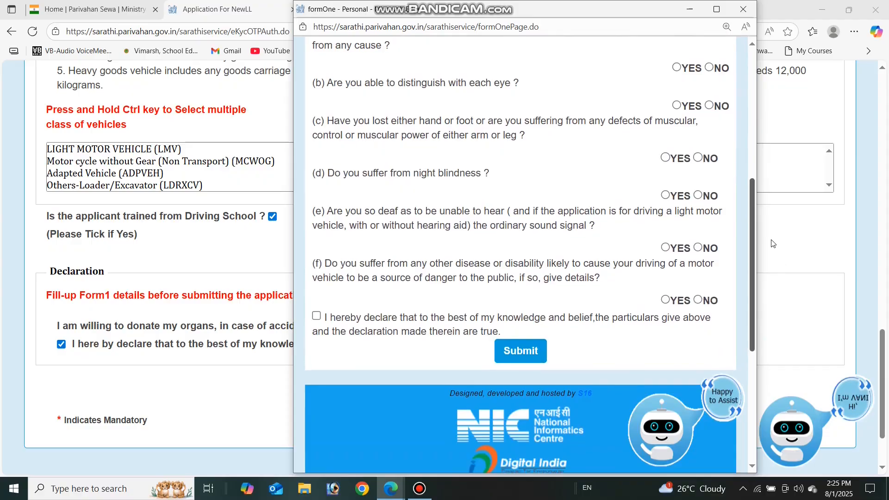
scroll(720, 198, up, 1)
click(678, 175)
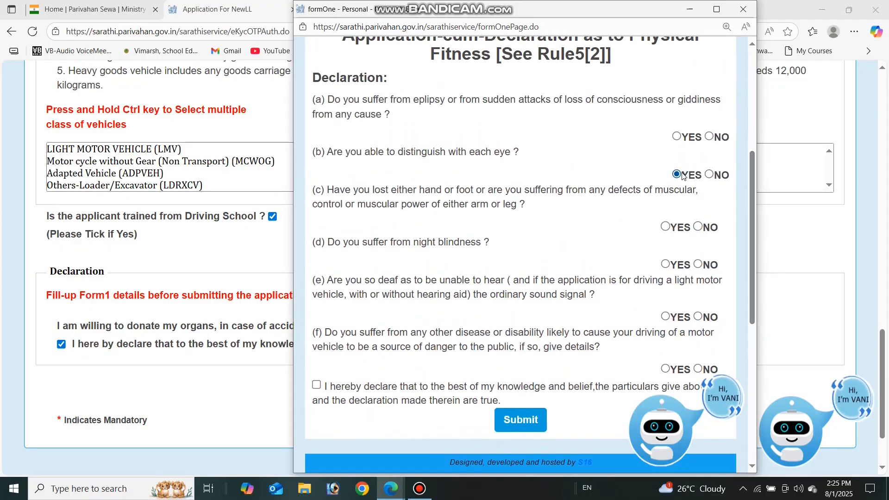
click(723, 138)
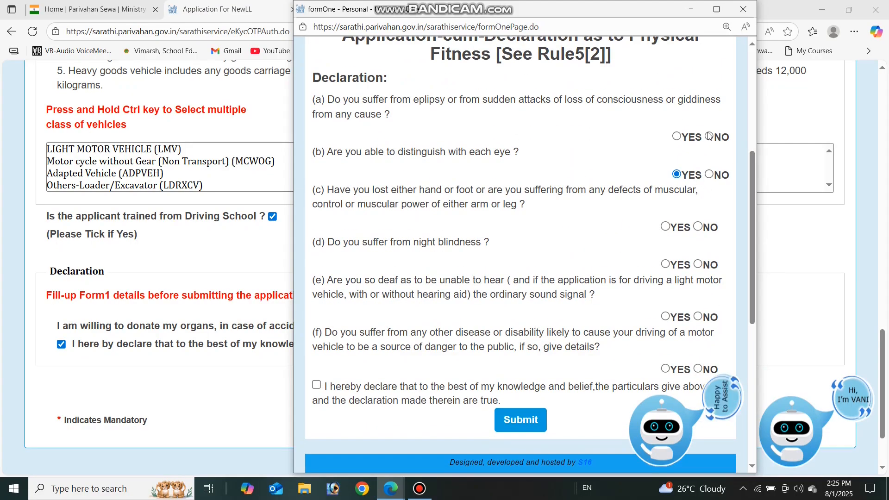
click(698, 227)
click(698, 265)
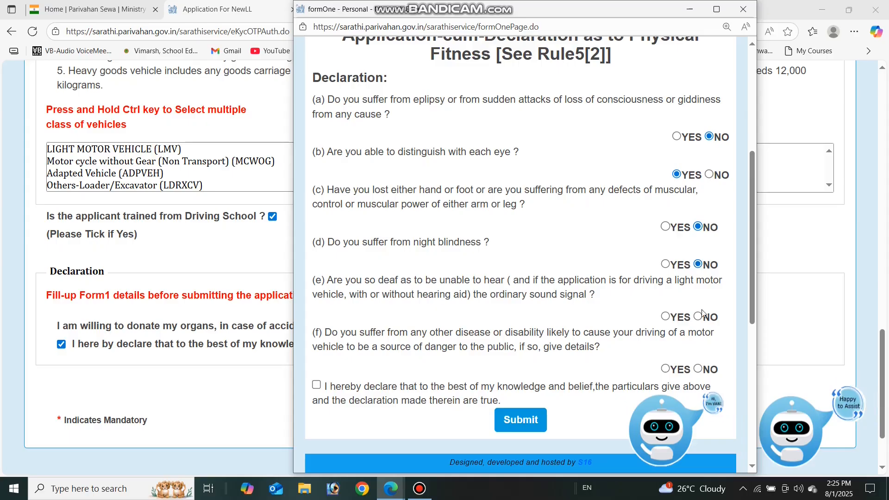
click(698, 316)
click(699, 370)
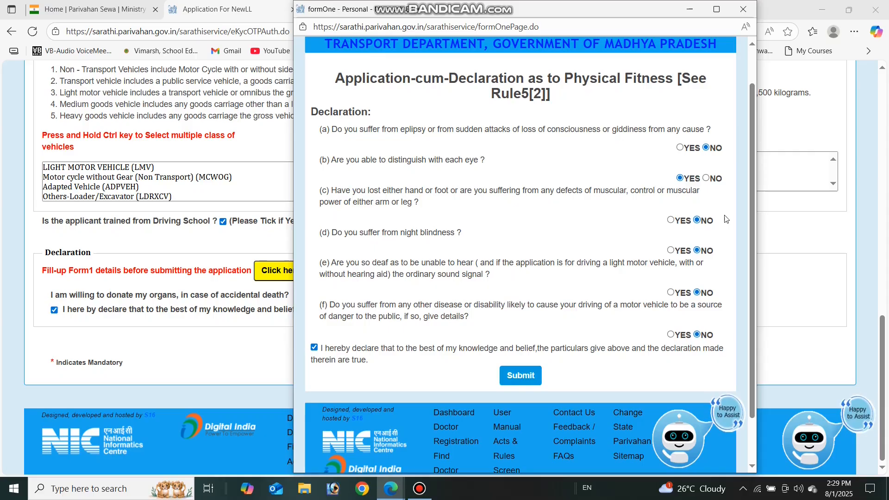
- Submit the physical fitness self-declaration and return to the application form
click(506, 376)
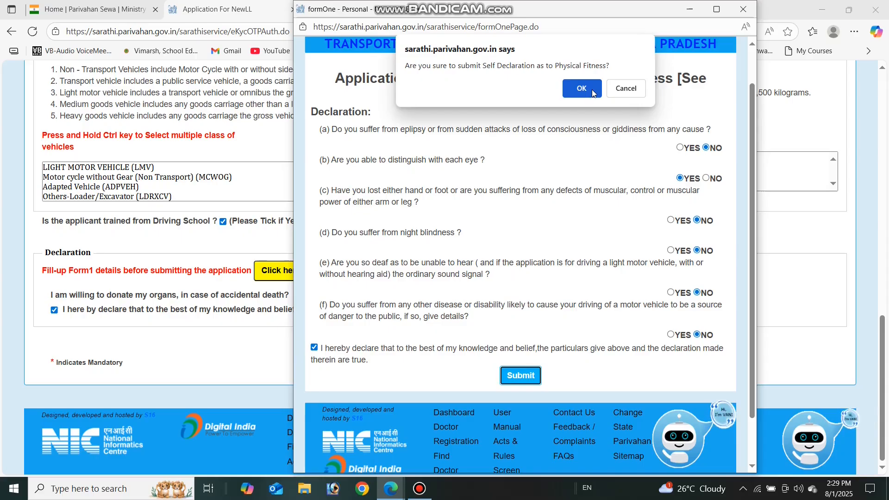
click(582, 89)
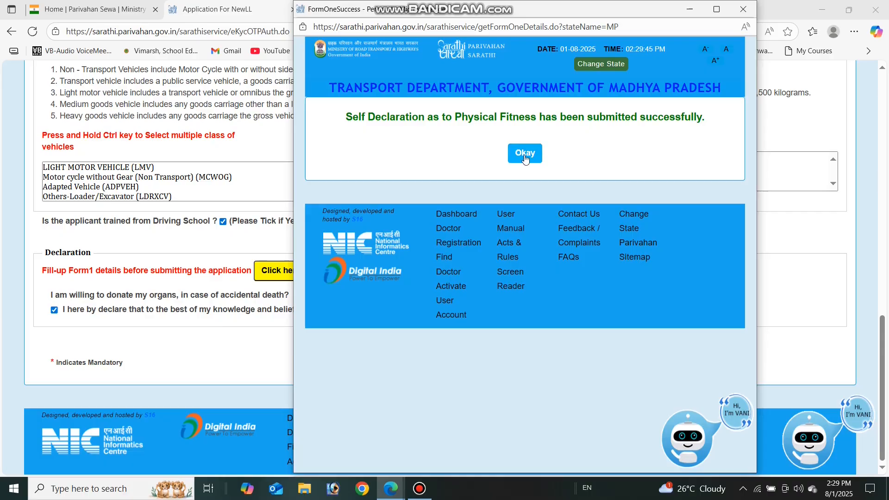
click(528, 157)
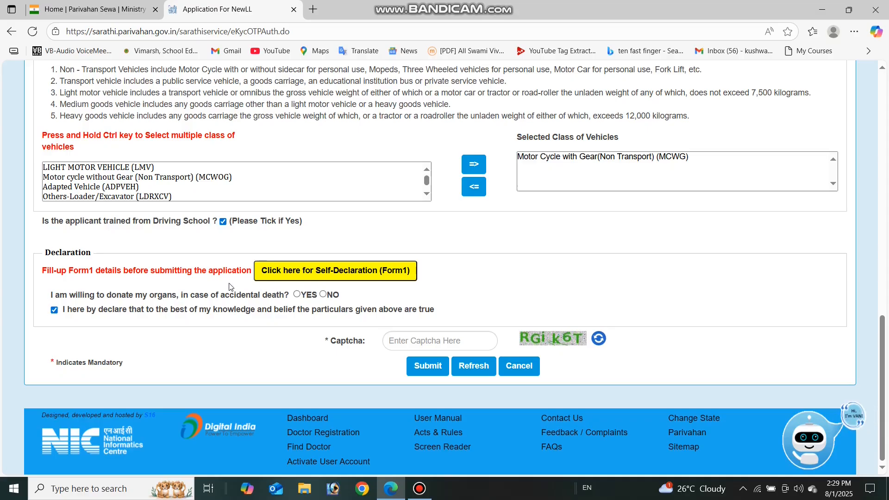
- Answer NO to organ donation, then fill in the captcha and submit the learner's licence application
click(324, 295)
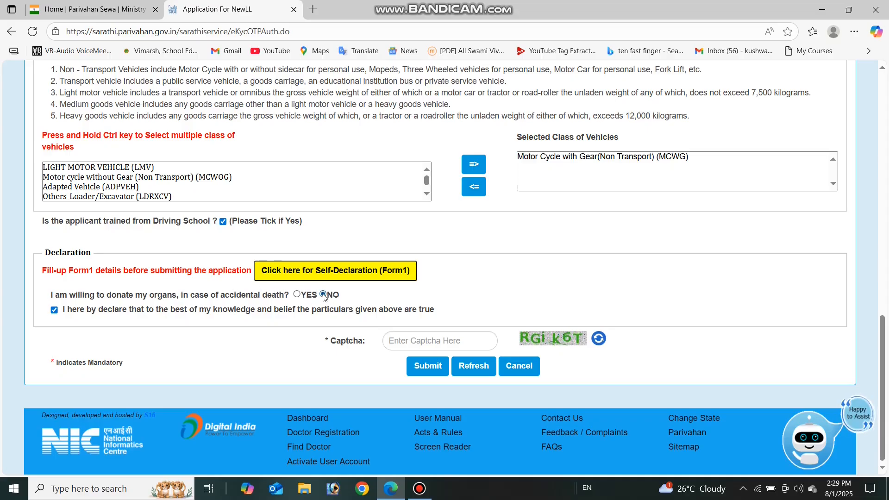
click(413, 344)
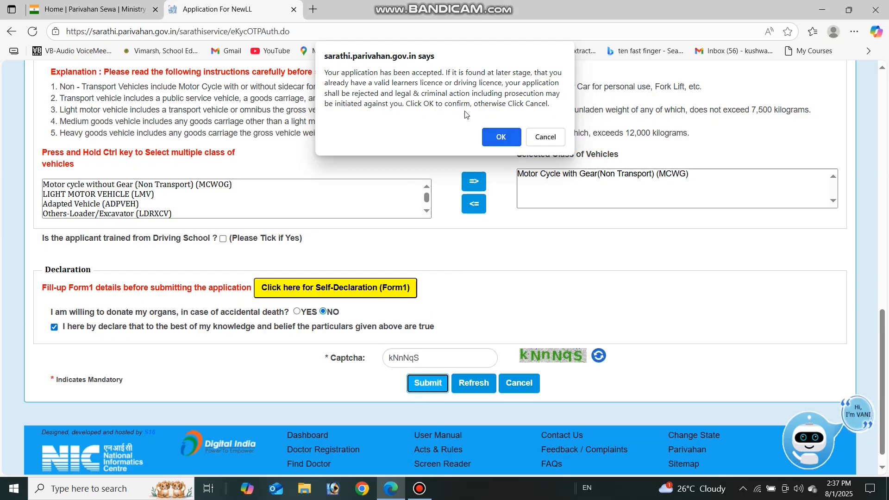
click(494, 138)
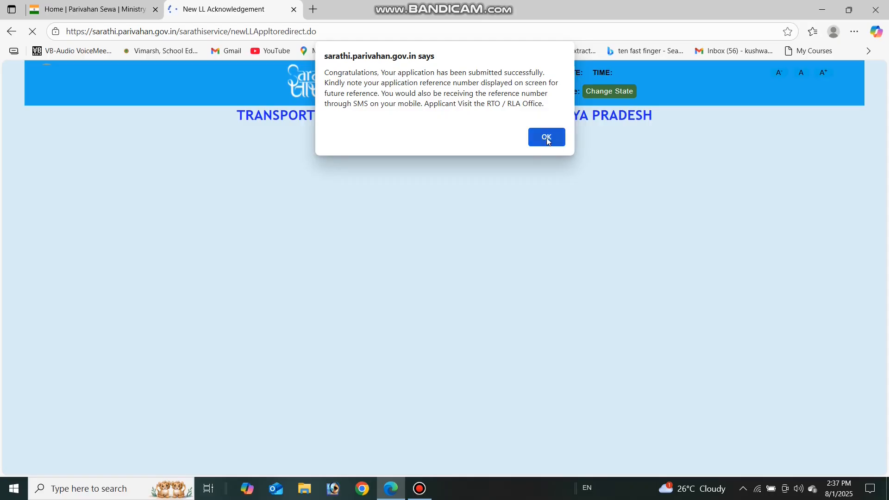
click(547, 139)
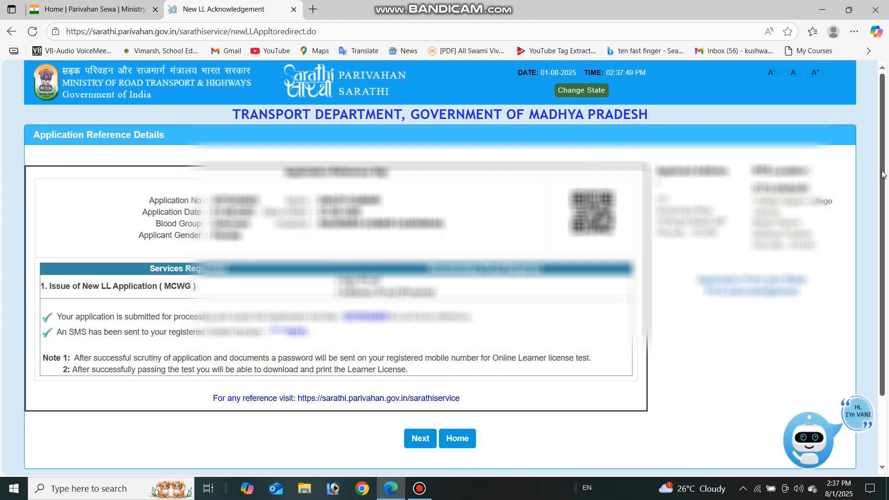
- Copy the application number from the Application Reference Details and continue to the application status page
mouse_move(884, 176)
mouse_down()
mouse_move(884, 196)
mouse_move(884, 180)
mouse_move(883, 188)
mouse_up()
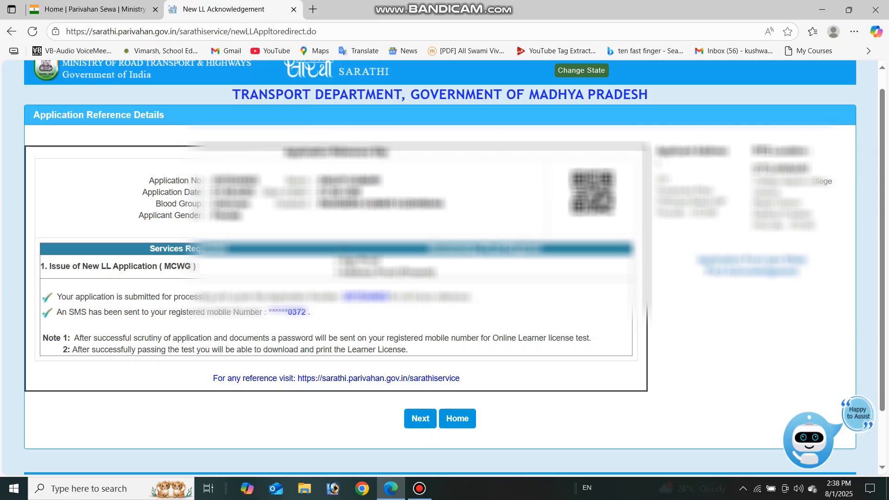
drag(213, 180, 255, 181)
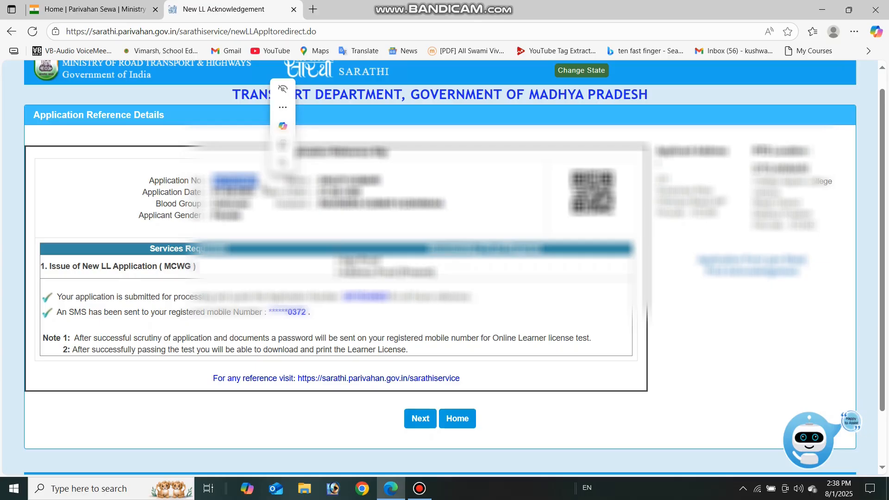
key(ctrl+c)
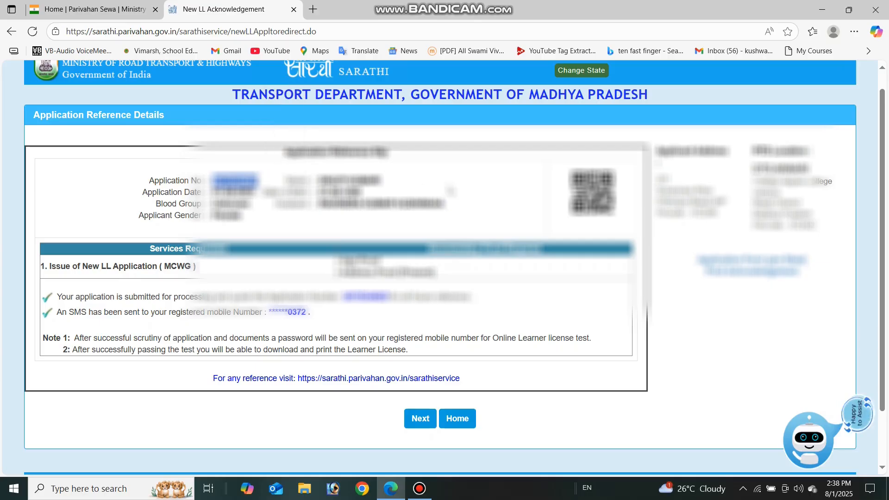
click(459, 192)
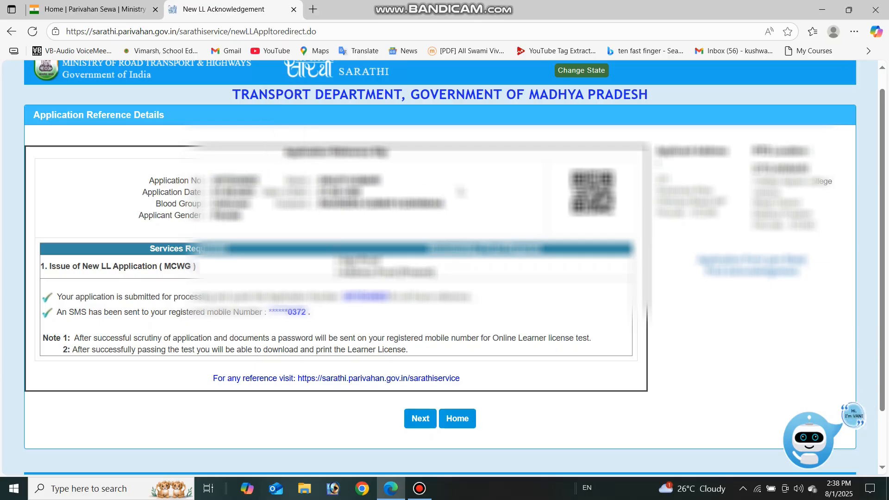
click(417, 421)
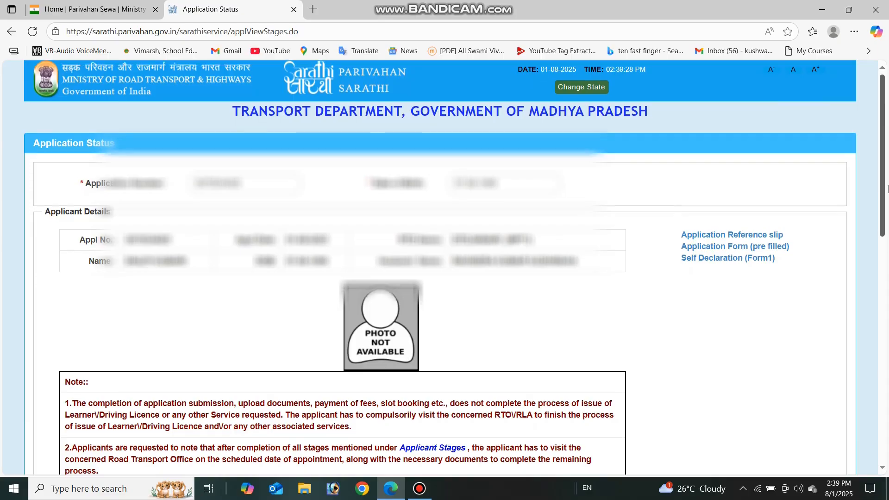
- Examine the application status page: the applicant notes, requested details, stages to be completed, fee payment status and completed flows
scroll(887, 196, down, 2)
scroll(888, 197, down, 3)
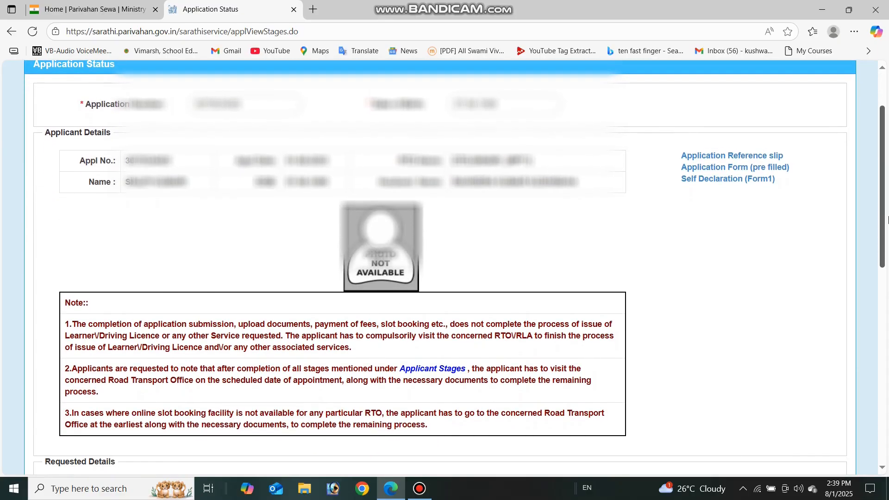
scroll(888, 222, down, 1)
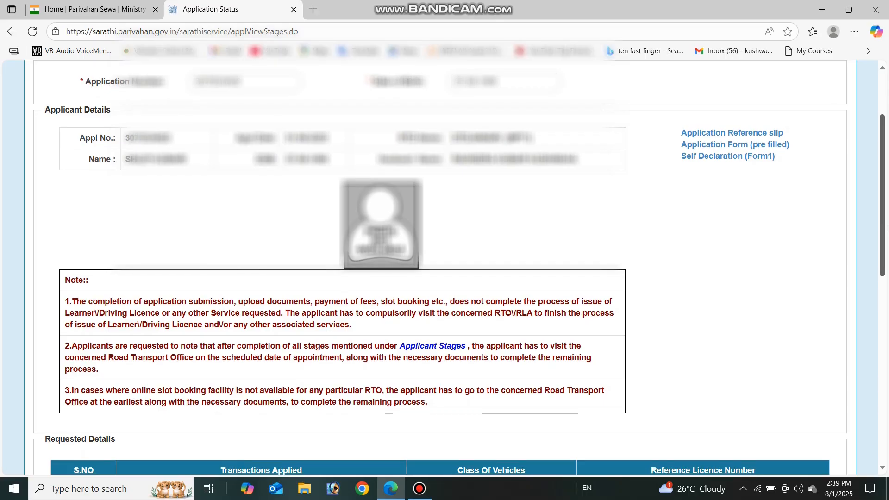
drag(888, 228, 887, 271)
scroll(854, 238, down, 3)
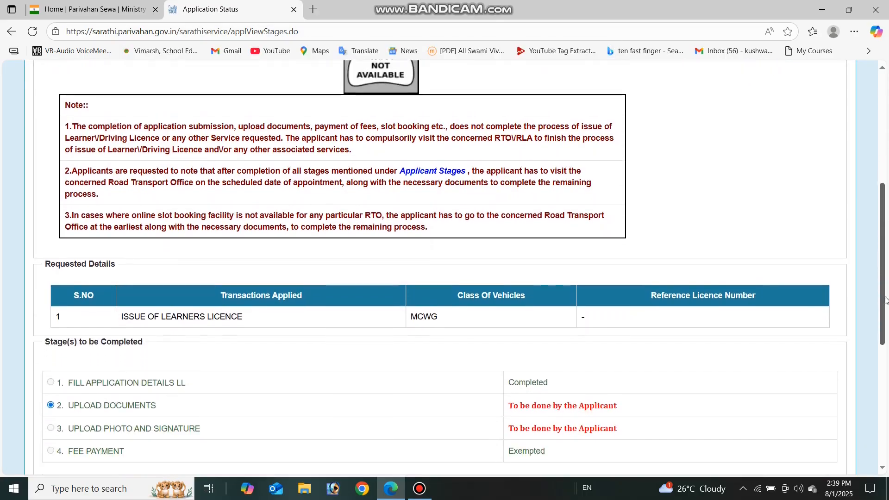
drag(854, 235, 872, 336)
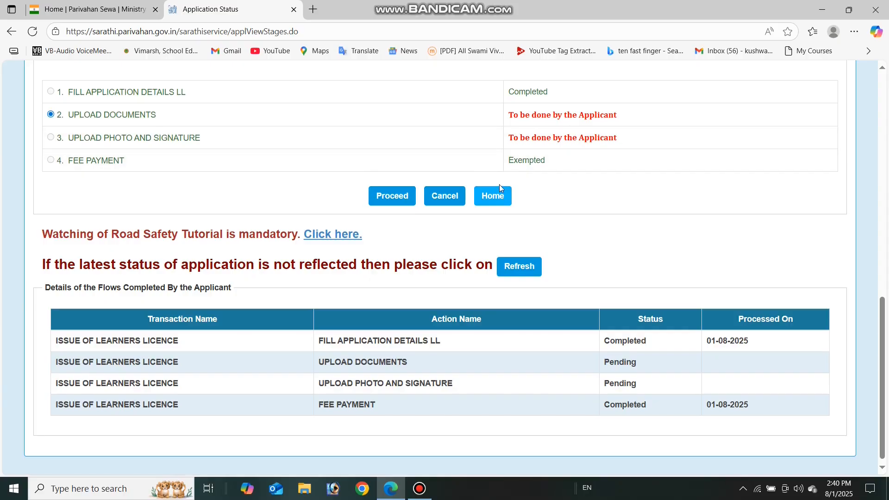
double_click(512, 159)
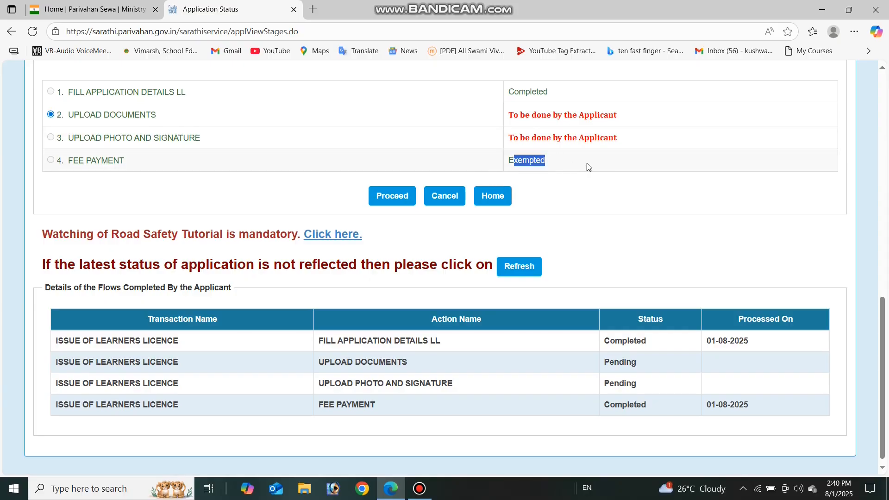
click(621, 189)
scroll(888, 350, down, 1)
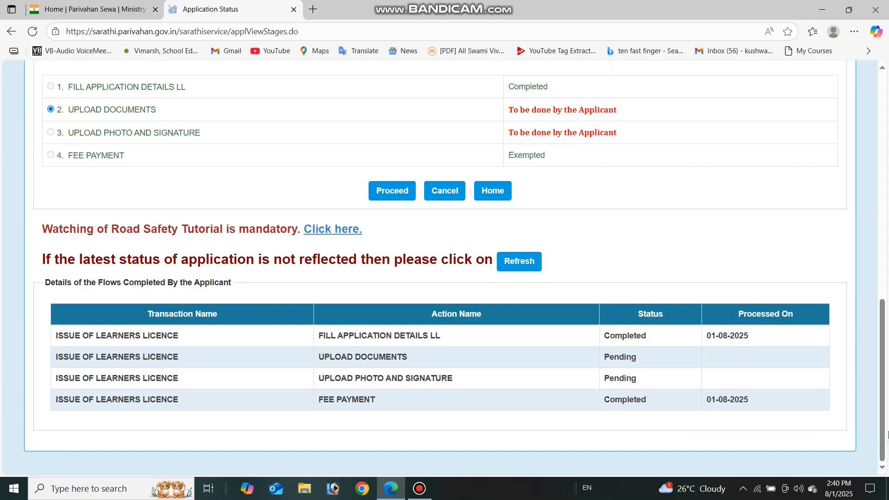
scroll(888, 398, up, 2)
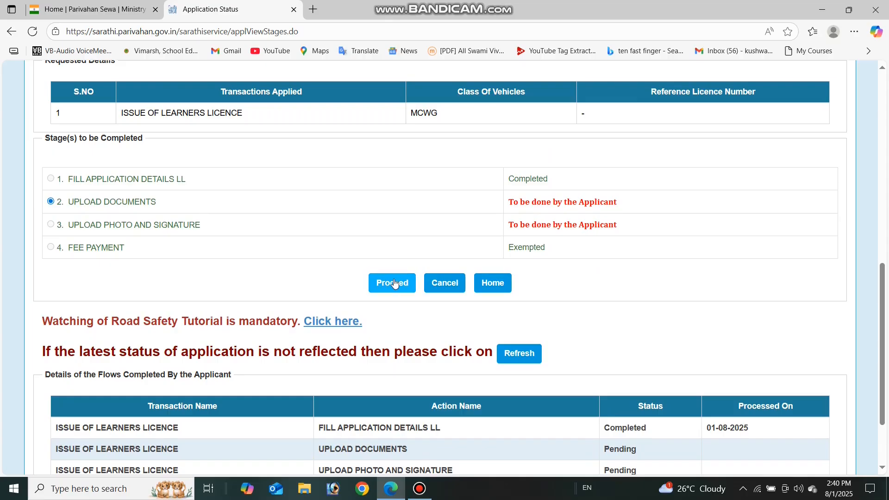
- Proceed to the UPLOAD DOCUMENTS stage, choose Age Proof as the document and view its accepted proofs
click(394, 284)
click(88, 250)
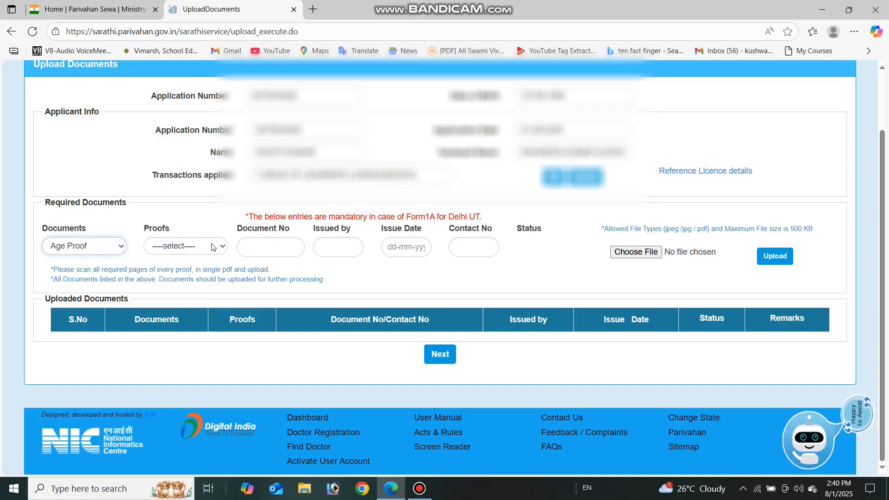
click(113, 247)
click(97, 251)
click(188, 249)
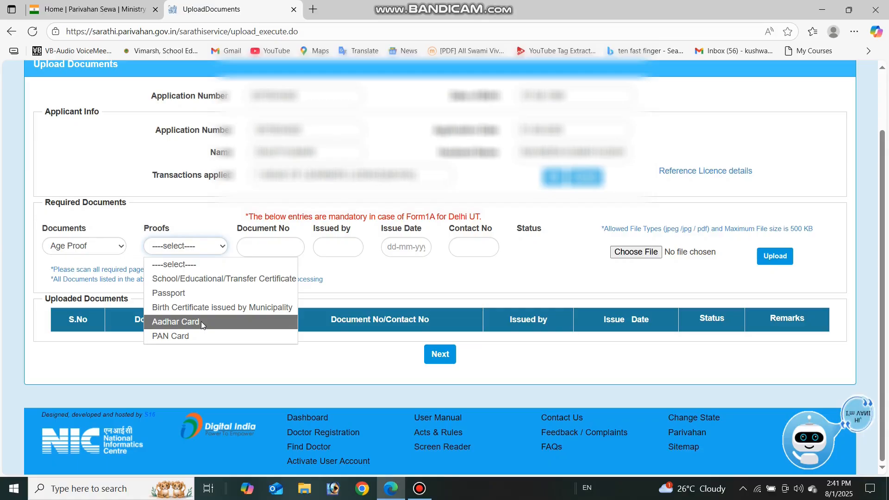
- Switch the document to Address Proof (Present) and review its accepted proofs
click(80, 255)
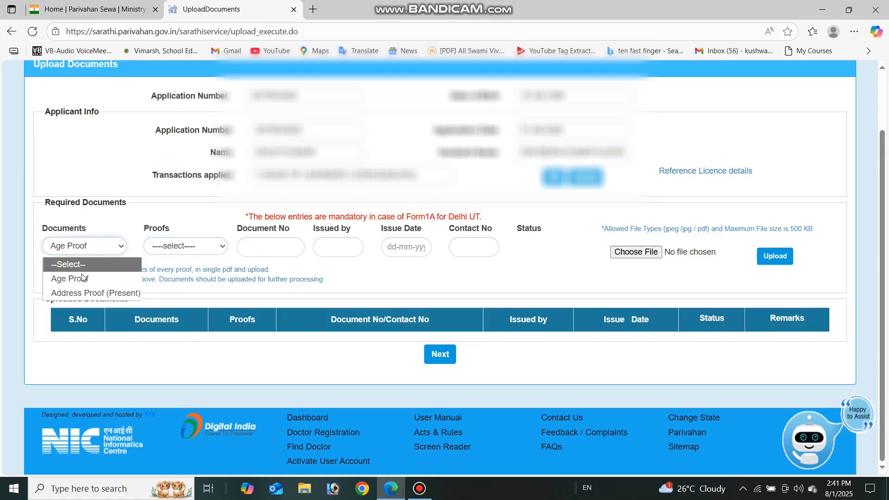
click(88, 296)
click(201, 247)
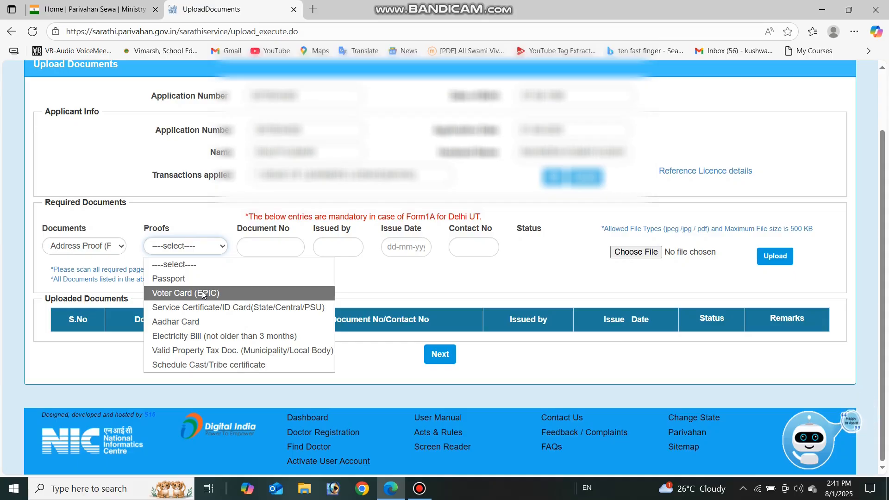
- Set the document back to Age Proof and choose PAN Card as its proof
click(114, 254)
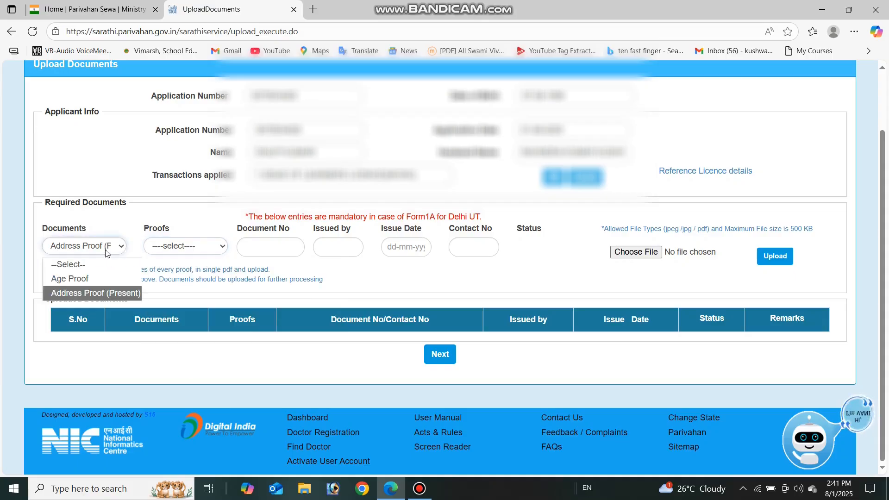
click(97, 277)
click(215, 244)
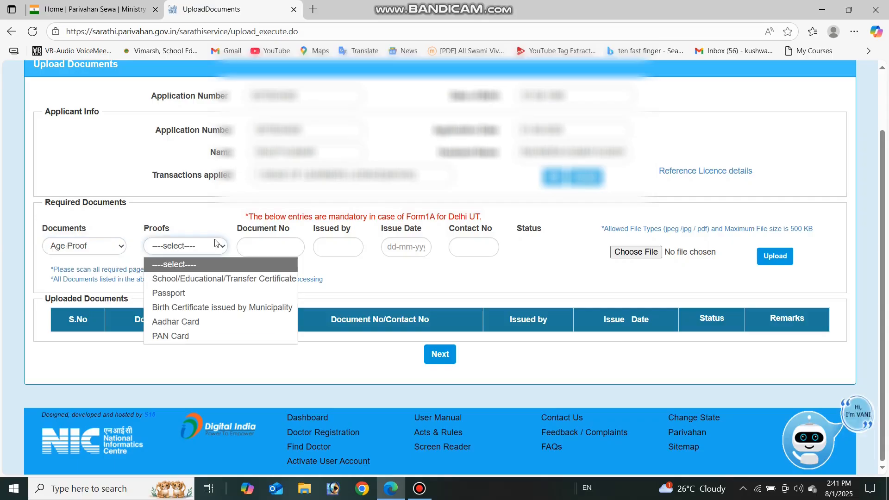
click(202, 323)
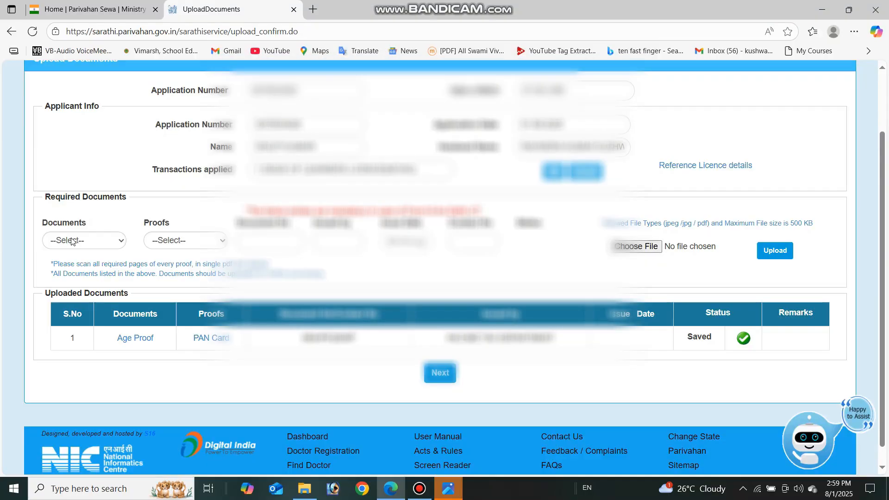
- Select Address Proof (Present) as the next document and Voter Card (EPIC) as its proof
click(72, 243)
click(79, 273)
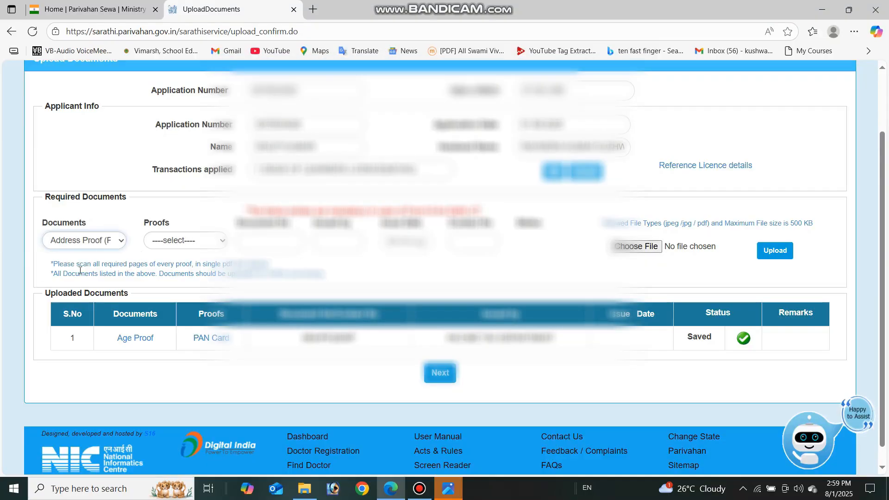
click(178, 241)
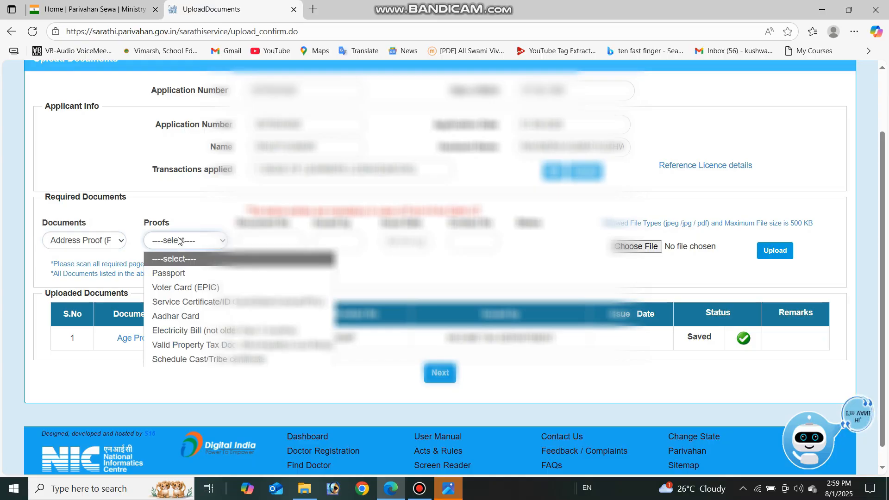
click(194, 289)
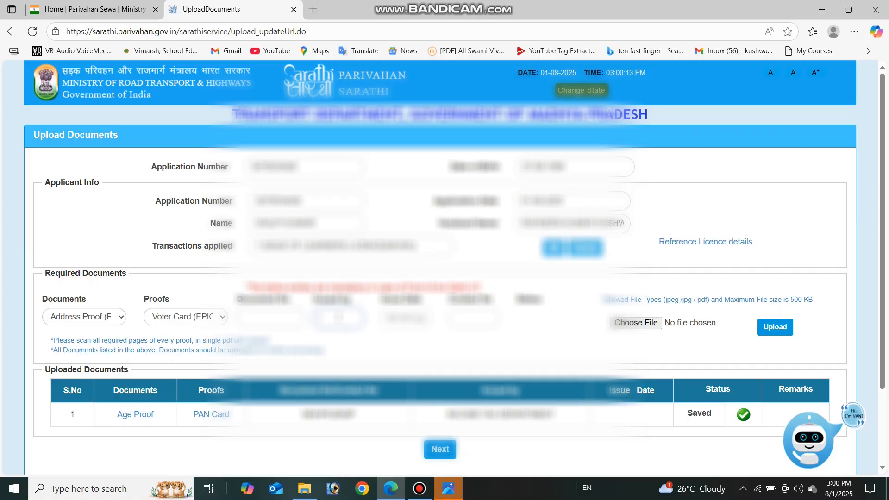
- Fill in the voter card's document number and issuing authority, choose its image file and upload it as present address proof
click(408, 318)
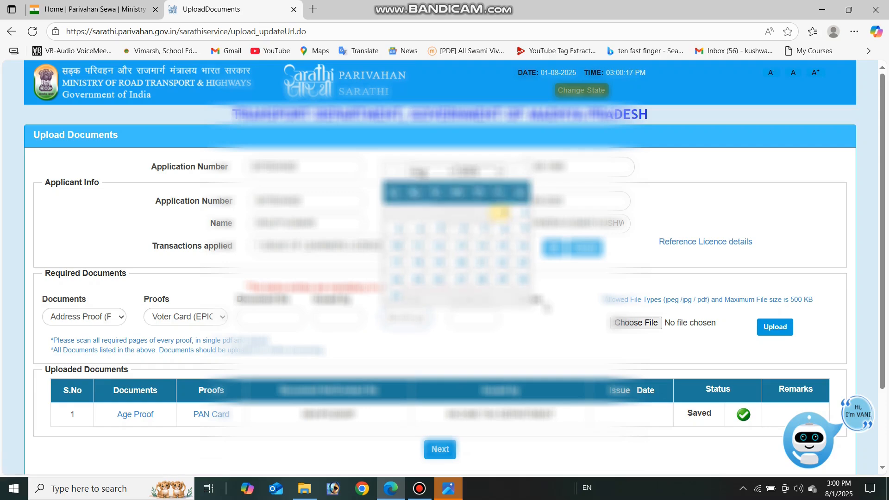
click(461, 247)
click(419, 319)
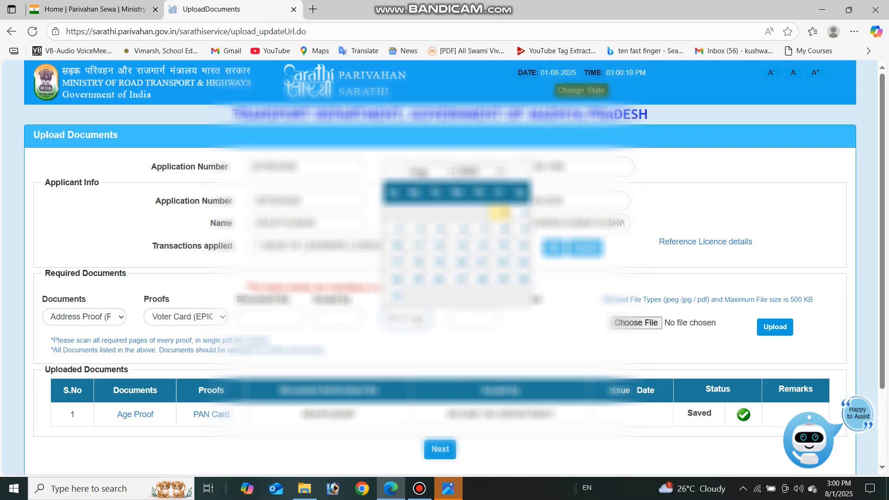
click(477, 318)
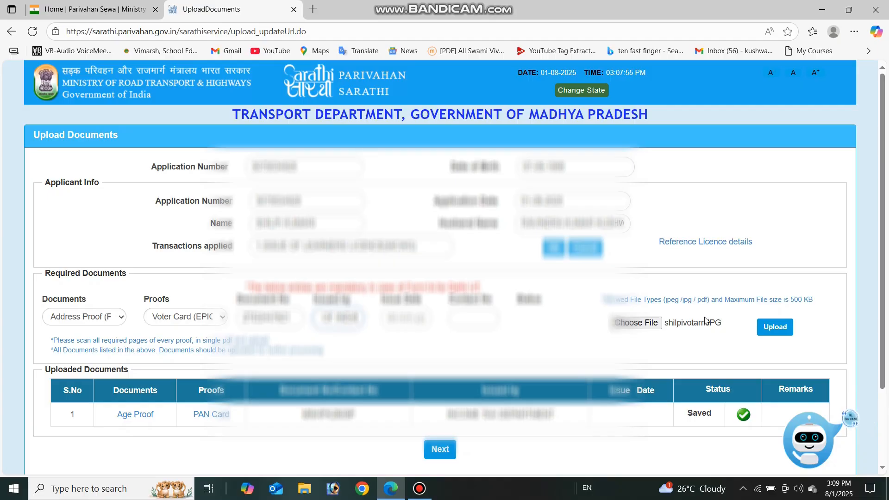
click(767, 327)
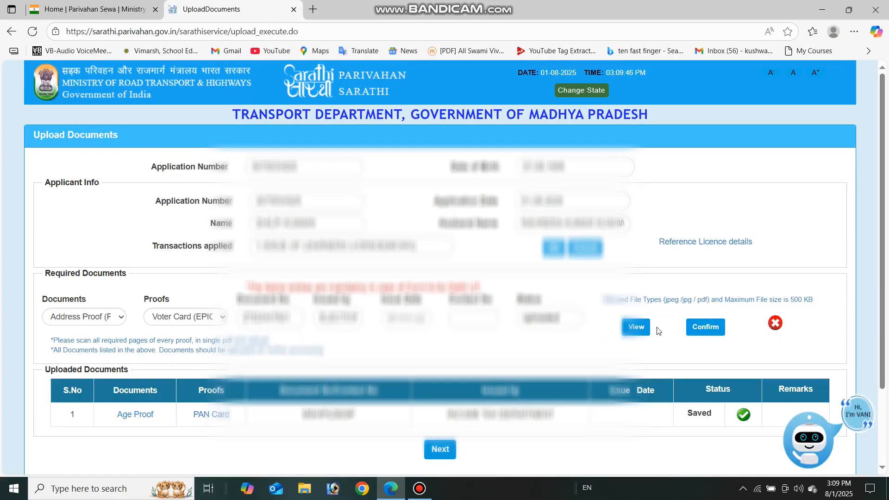
- View the uploaded voter card image, close it and confirm the address proof document
click(641, 329)
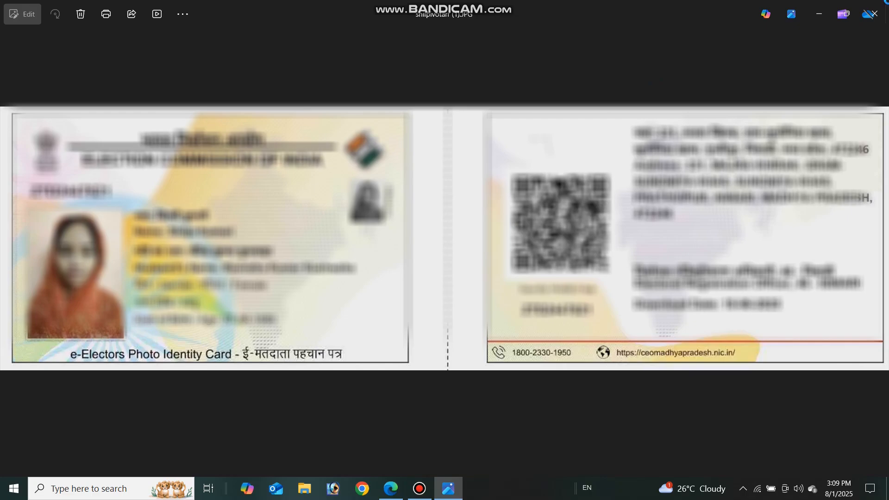
click(877, 20)
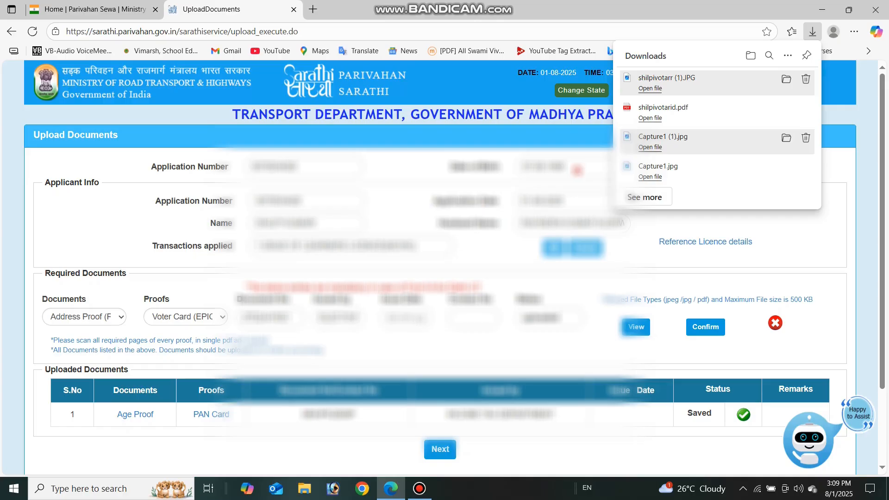
click(707, 327)
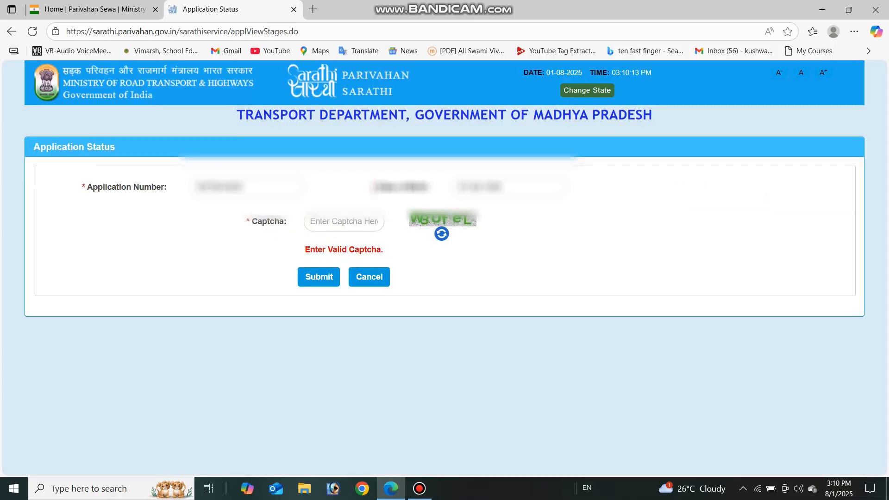
- Enter the captcha and submit the application status form
text(W3UfeL)
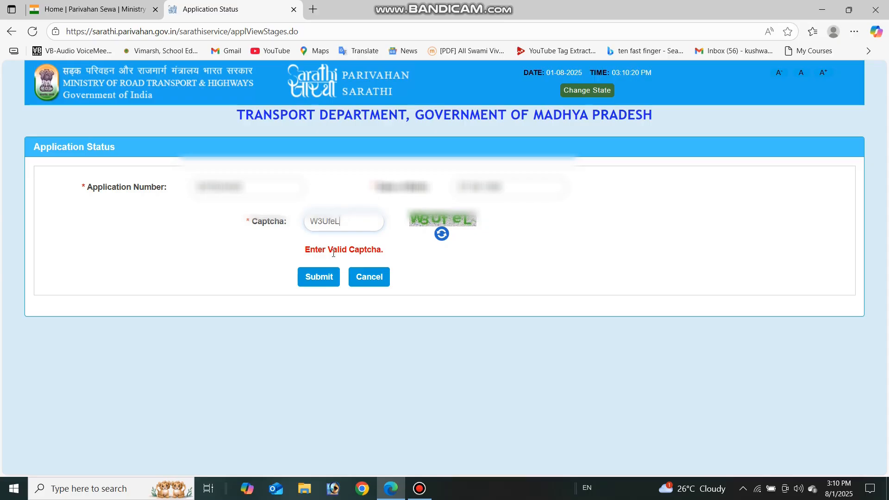
click(320, 278)
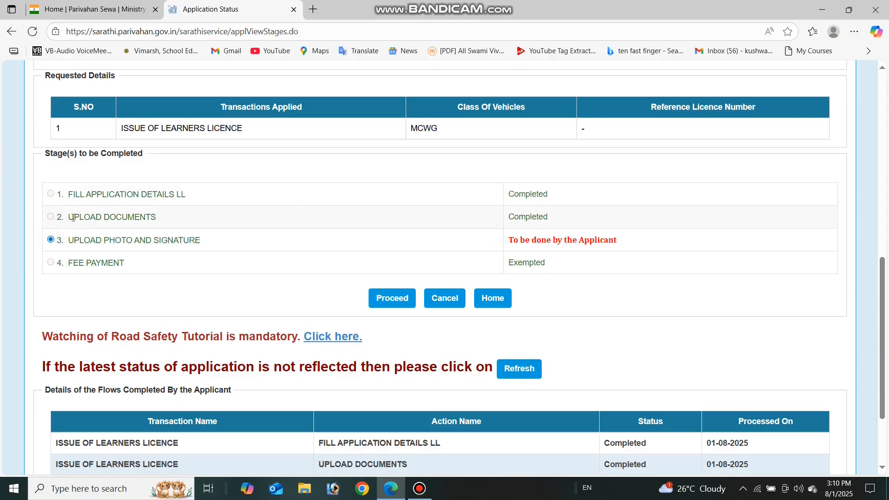
- Examine which application stages are completed, pending or exempted in the list of stages to be completed
triple_click(250, 226)
click(183, 260)
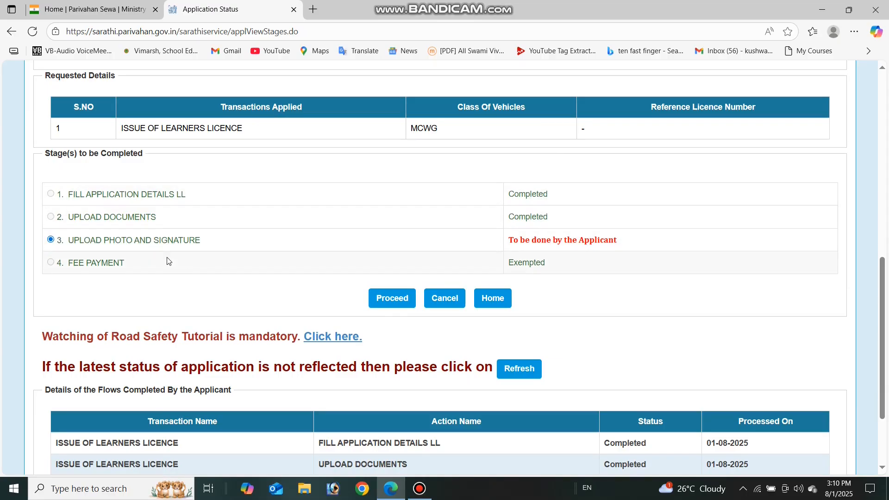
drag(75, 242, 258, 240)
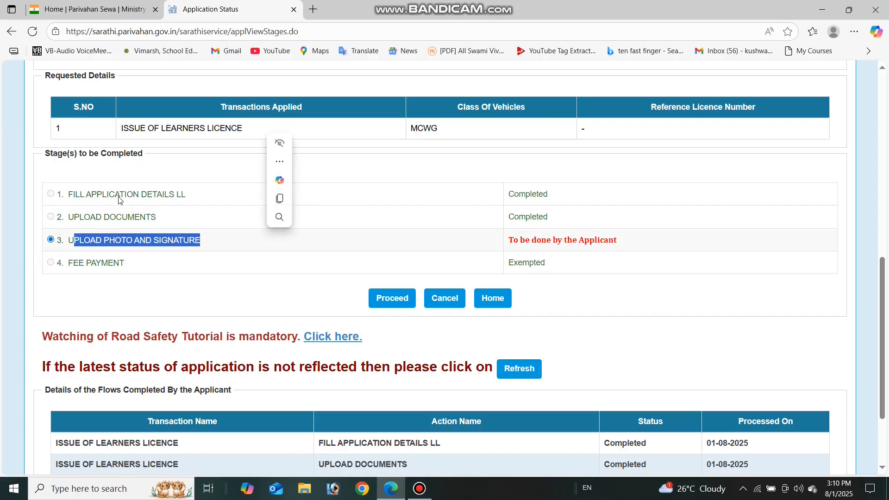
drag(92, 192, 371, 184)
click(184, 221)
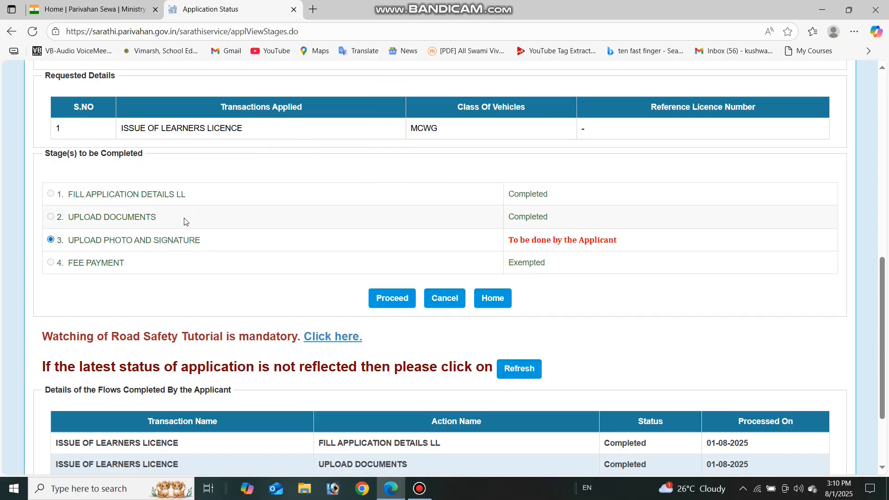
drag(75, 239, 265, 242)
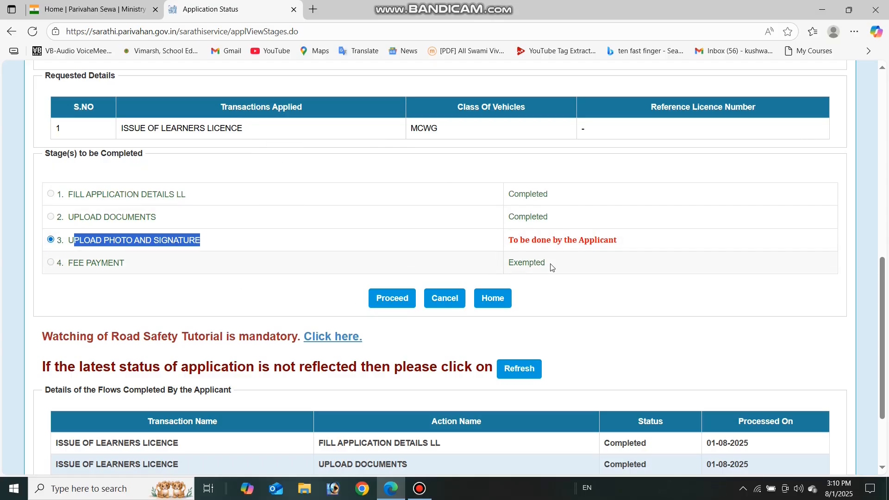
drag(512, 262, 544, 273)
click(518, 287)
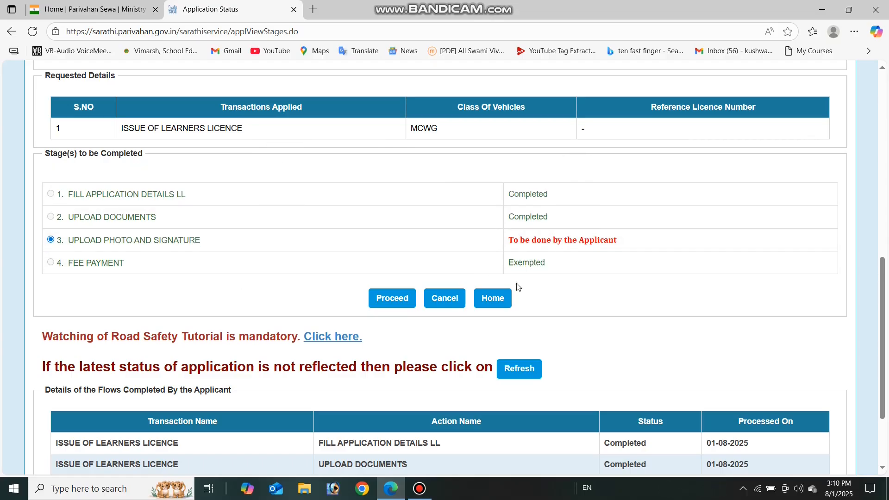
- Proceed to the UPLOAD PHOTO AND SIGNATURE stage, choose the applicant's photo and signature files, and upload them for viewing
click(381, 306)
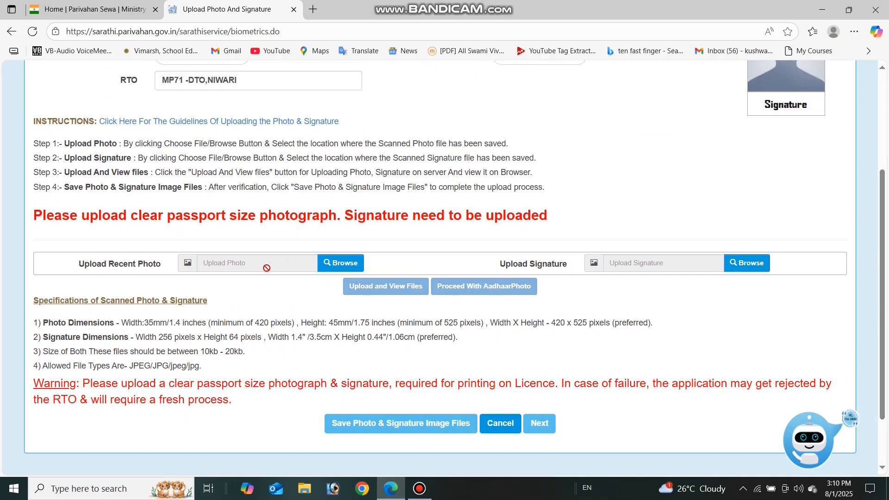
click(327, 267)
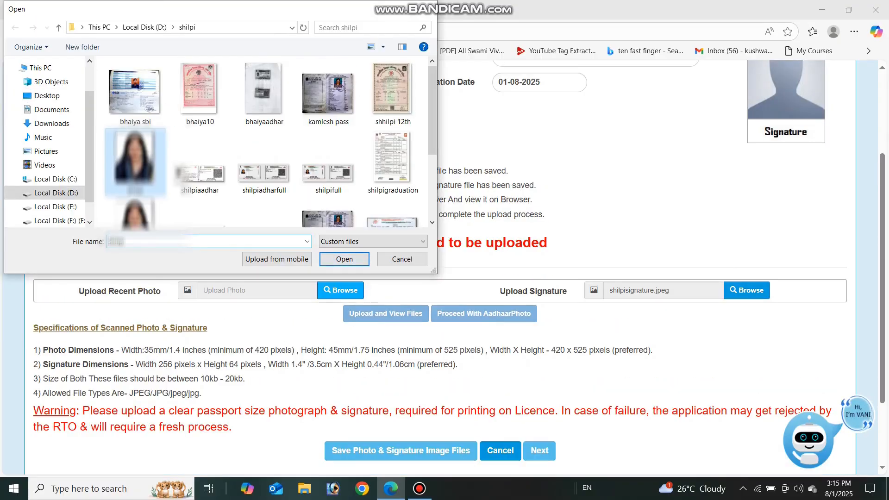
click(345, 259)
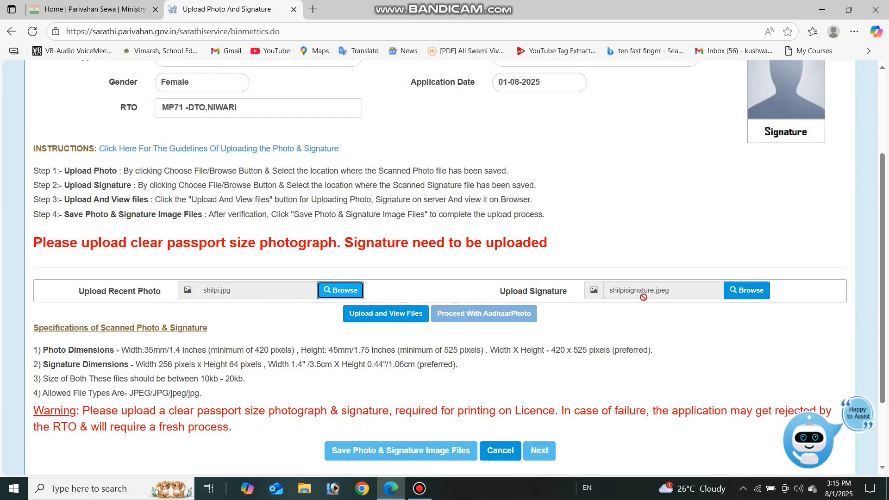
click(366, 314)
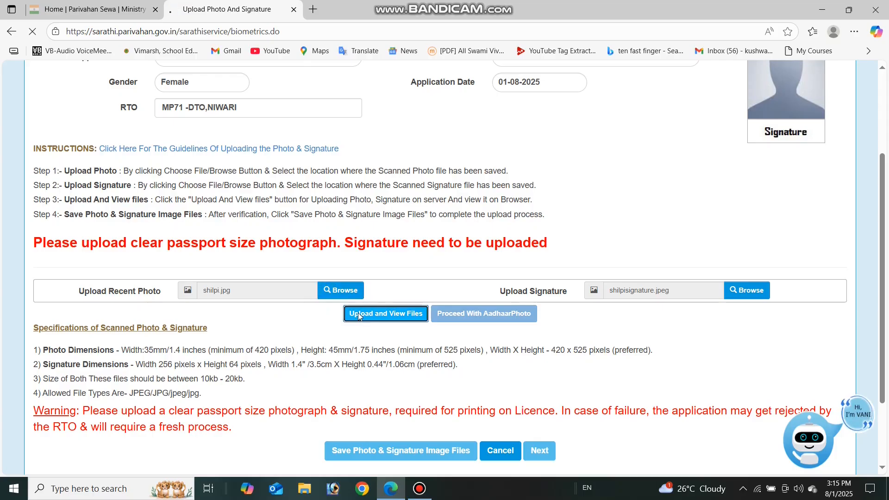
- Check the uploaded photo and signature preview, save both image files and accept the recent-photo confirmation
drag(888, 224, 887, 274)
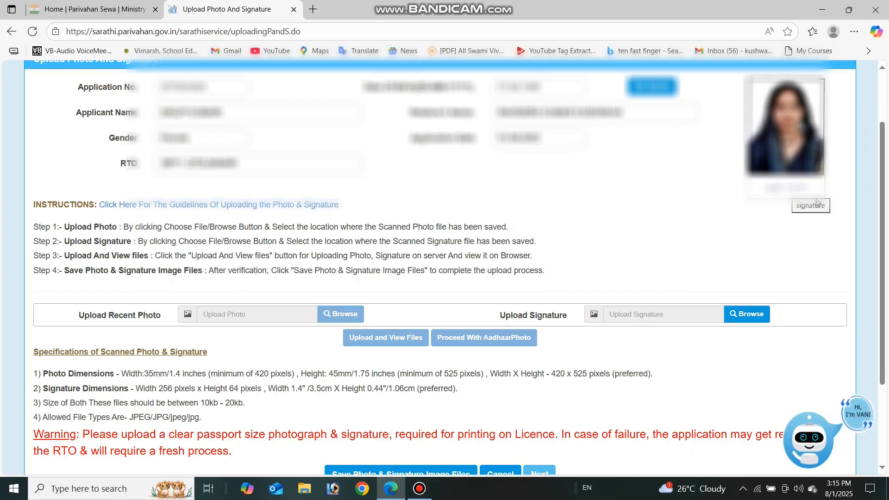
drag(886, 234, 887, 225)
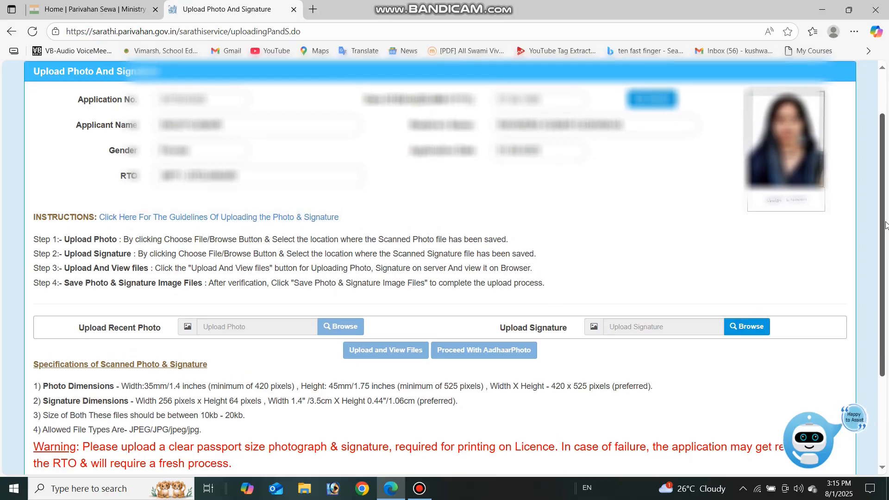
drag(886, 225, 887, 299)
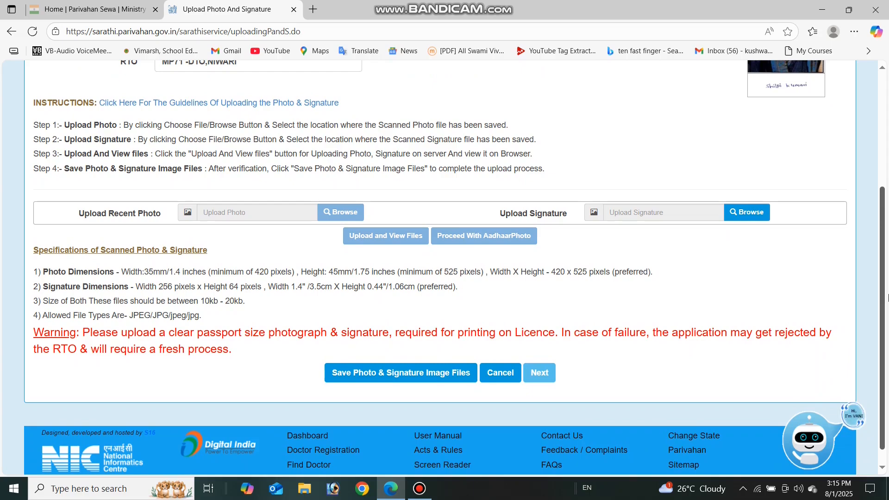
scroll(847, 227, up, 1)
scroll(846, 227, up, 3)
scroll(865, 326, down, 5)
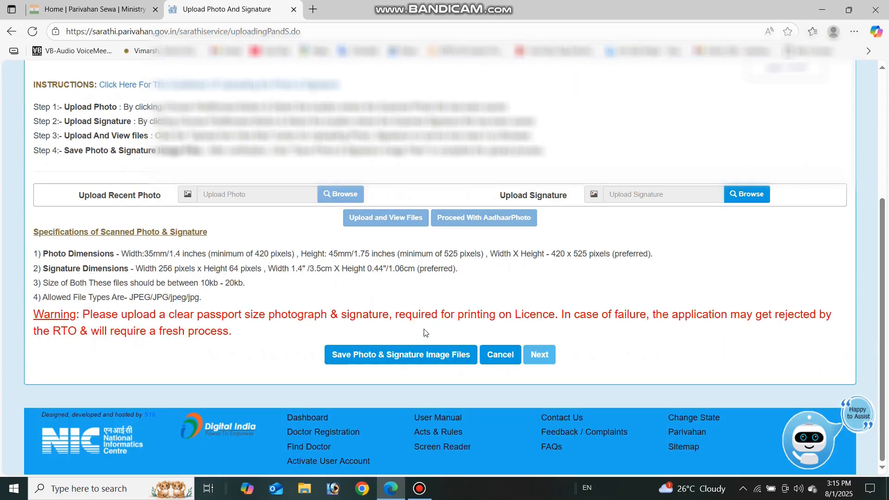
click(403, 353)
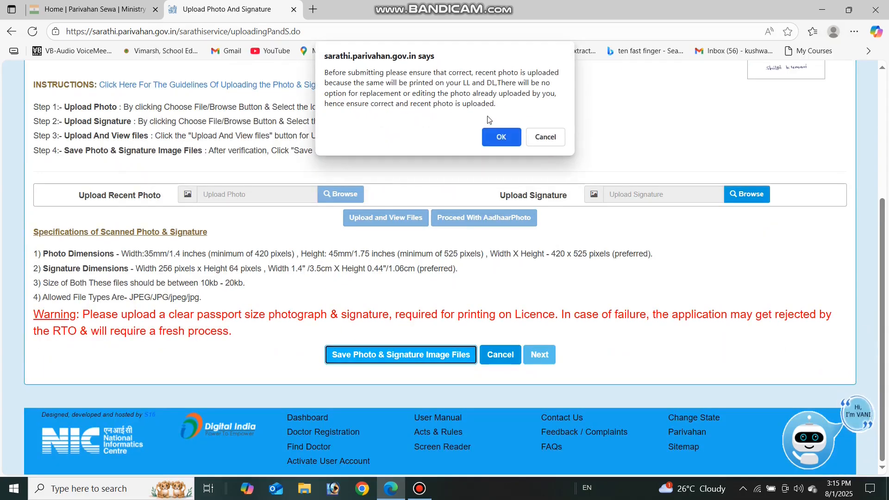
click(499, 137)
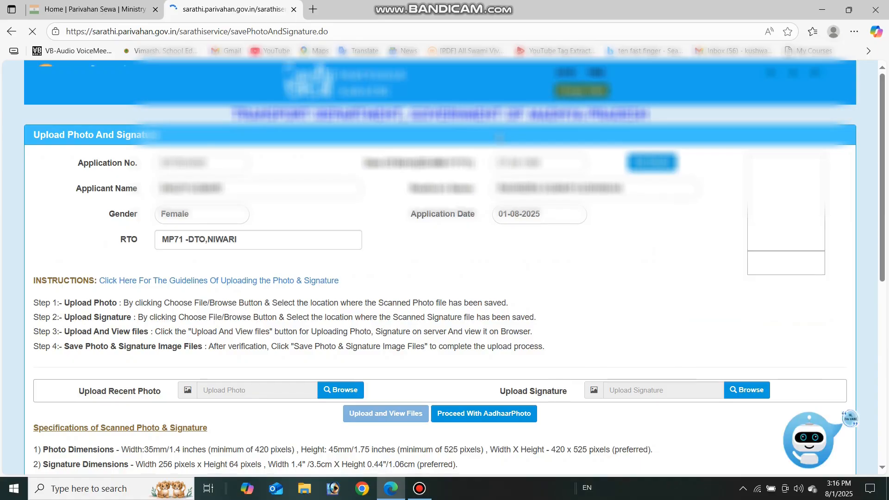
- Review the application status page, open the application acknowledgement and accept its submission message
drag(888, 178, 888, 275)
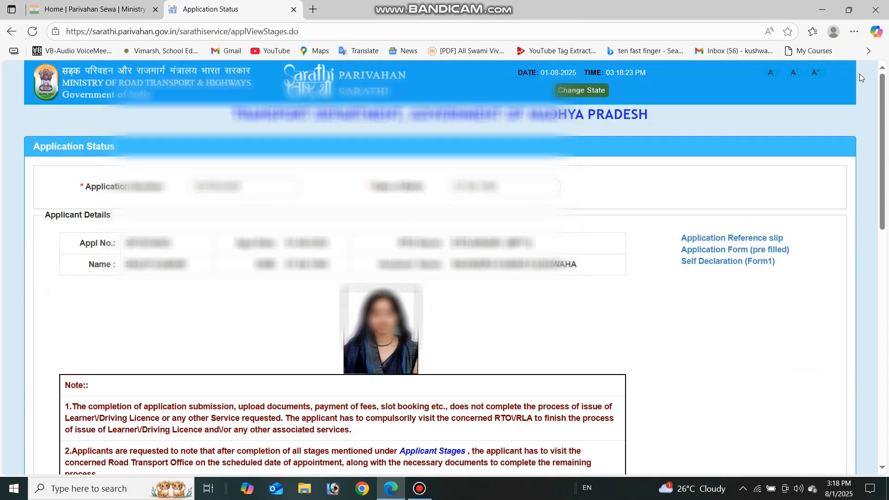
scroll(885, 140, down, 2)
drag(885, 141, 887, 154)
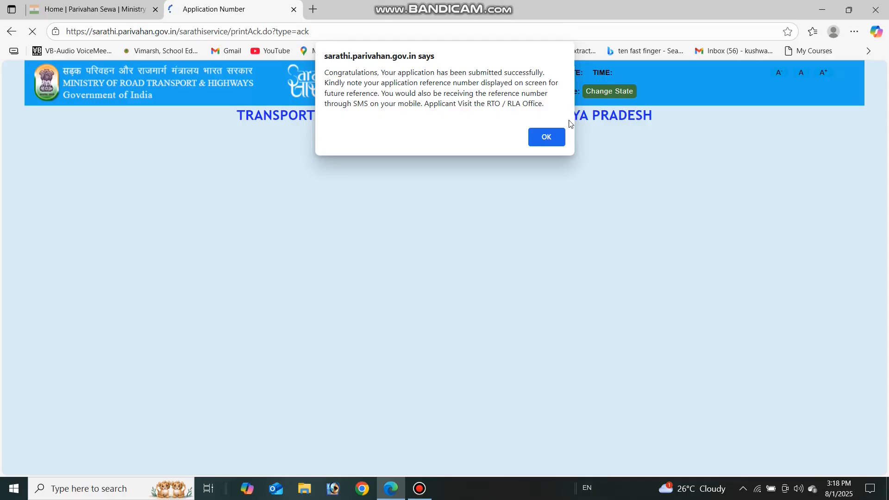
key(Return)
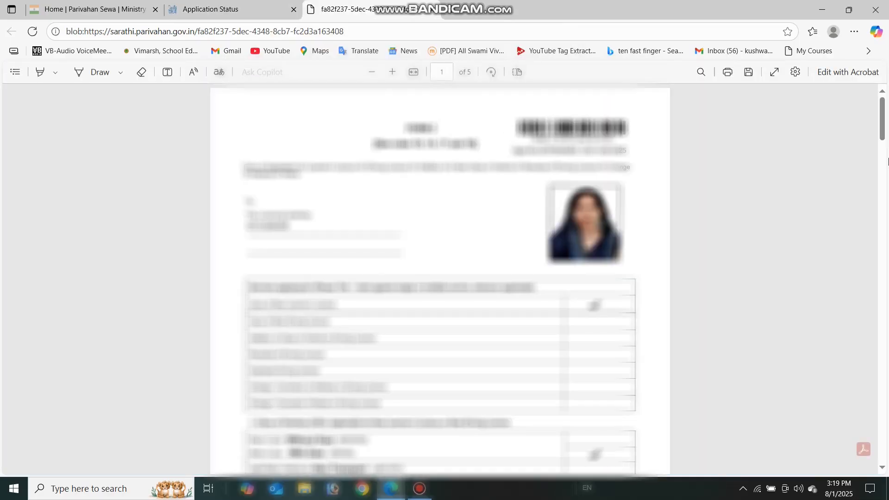
- Look through and save the pre-filled application form and Self Declaration (Form1) PDFs, then return to the application status page
drag(883, 136, 817, 106)
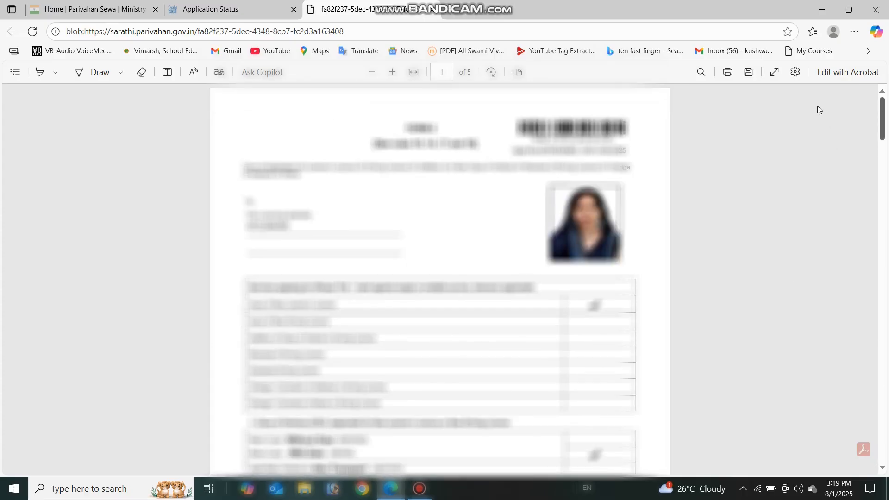
click(726, 73)
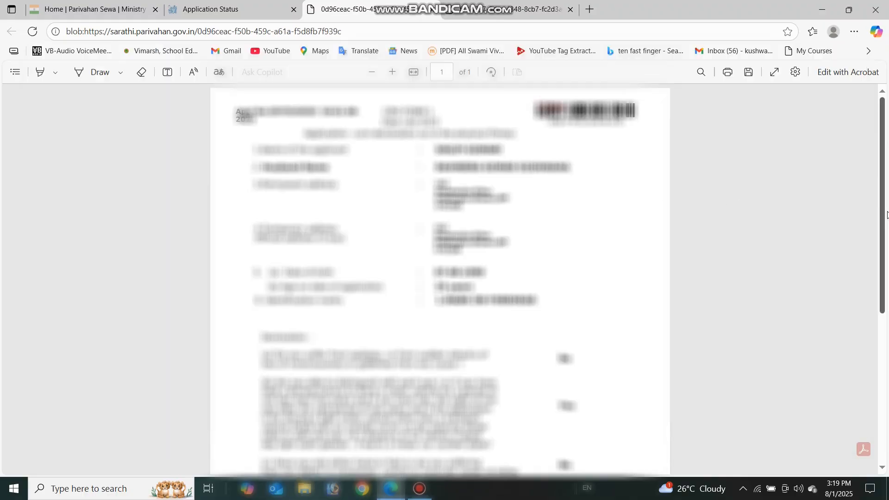
scroll(887, 214, down, 5)
scroll(811, 161, up, 5)
key(ctrl+s)
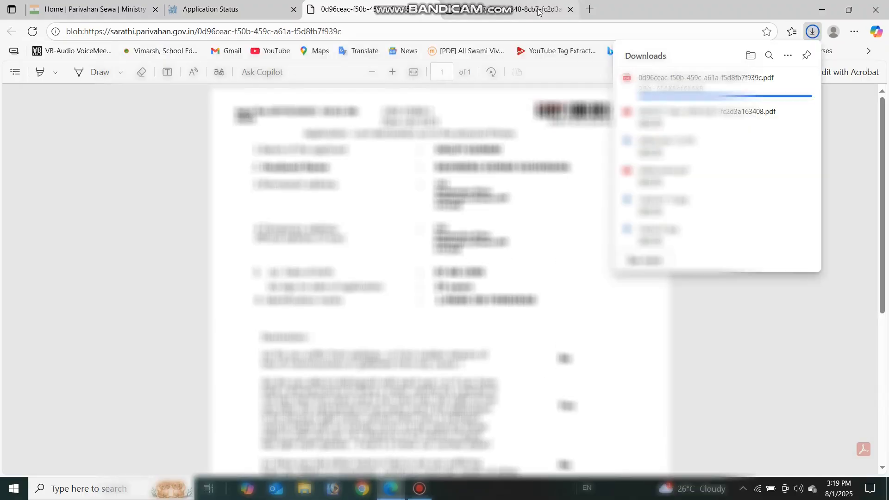
click(437, 14)
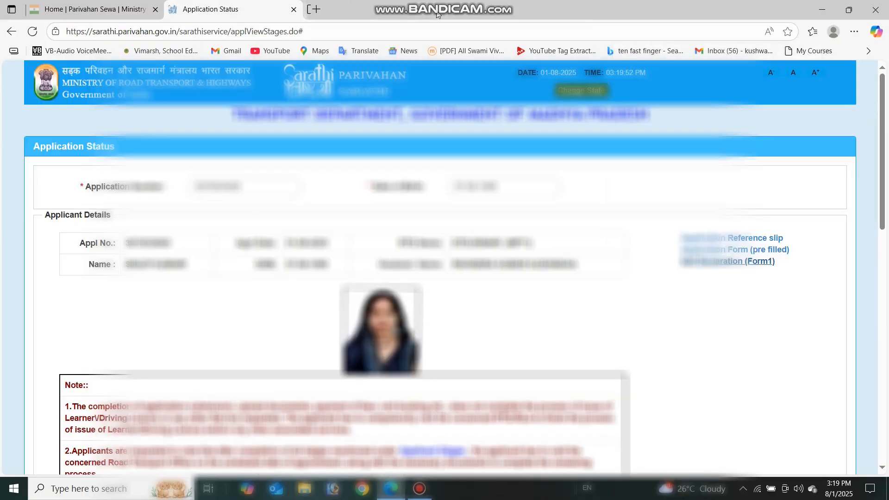